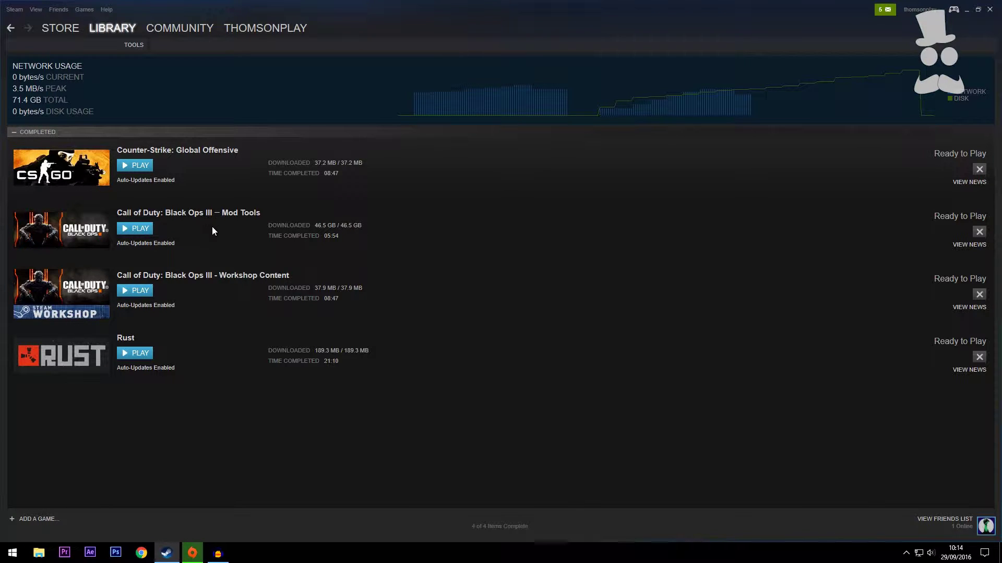
Step: Launch Call of Duty: Black Ops III – Mod Tools from the Steam tools library and minimize the Steam window
mouse_move(112, 25)
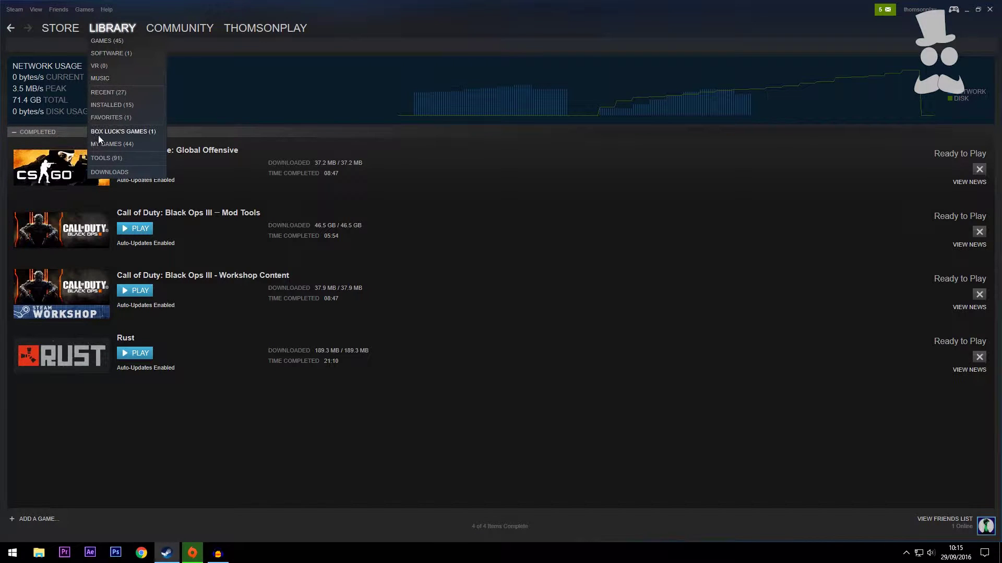
left_click(115, 157)
mouse_move(145, 34)
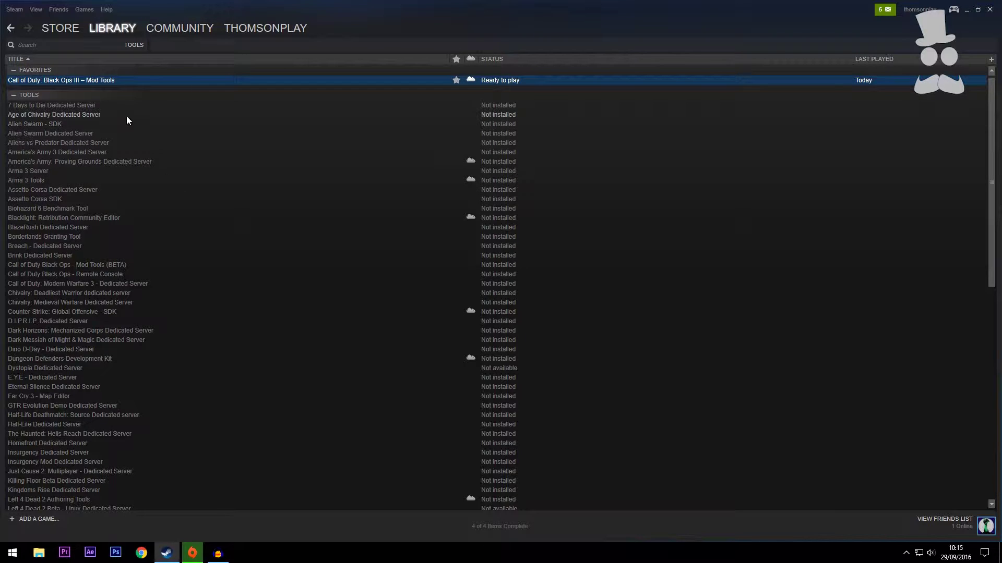
right_click(95, 79)
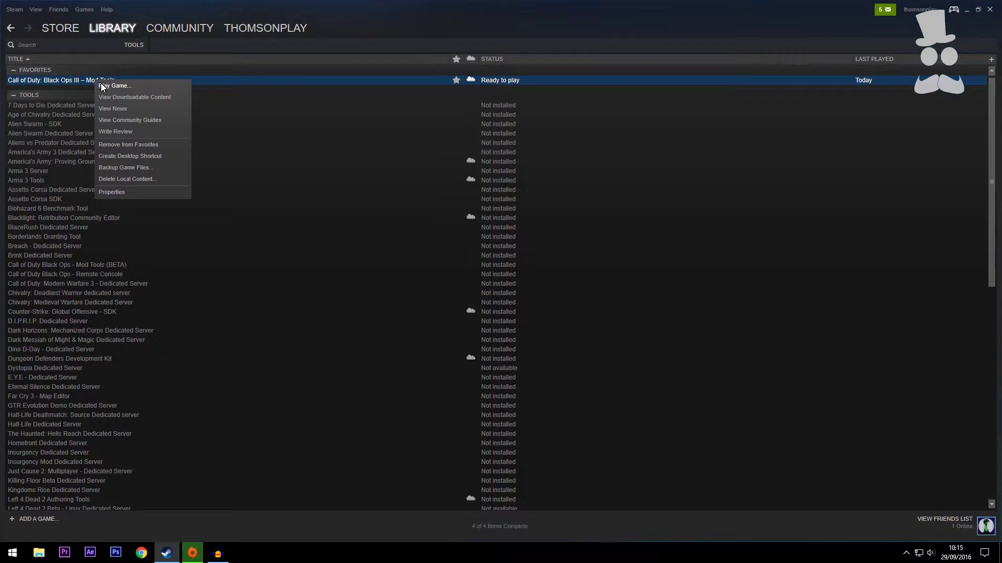
left_click(104, 85)
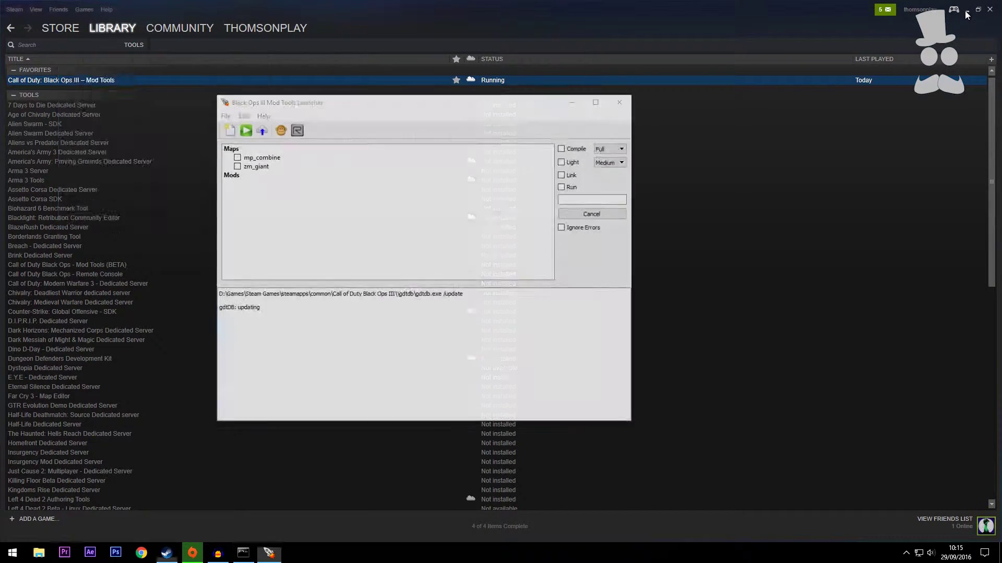
left_click(965, 10)
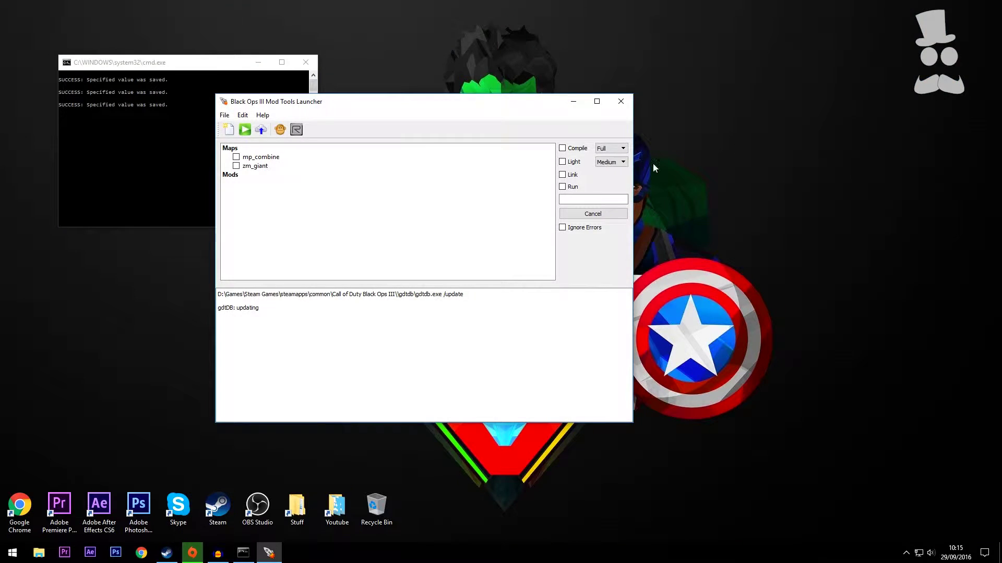
left_click(598, 101)
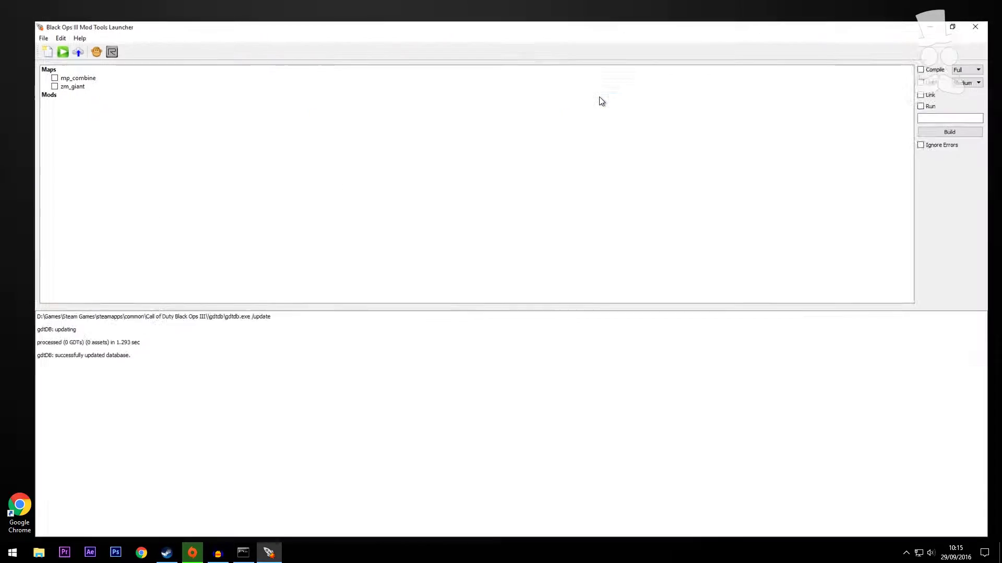
left_click(964, 5)
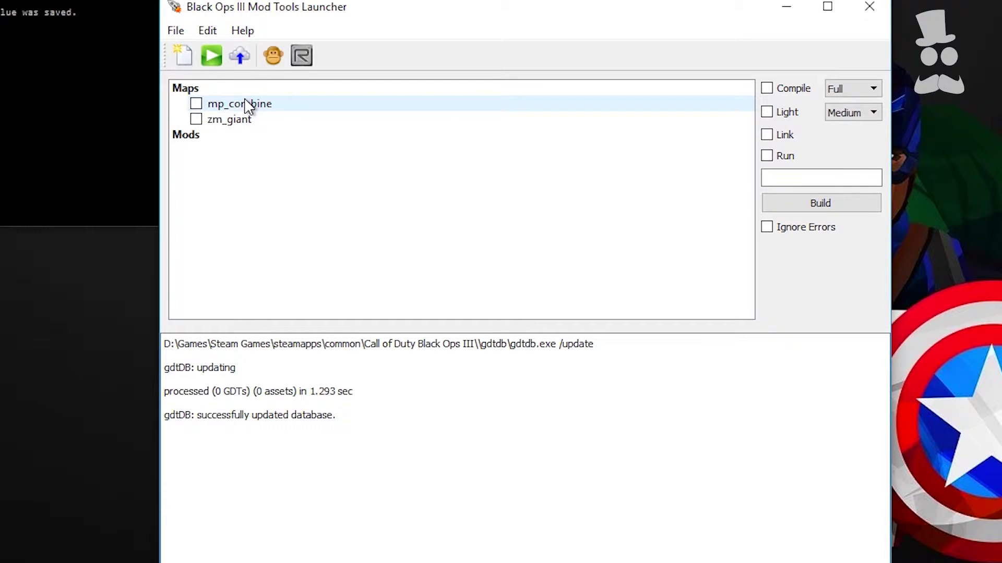
Step: Inspect the actions available for the zm_giant and mp_combine sample maps without choosing any
right_click(235, 126)
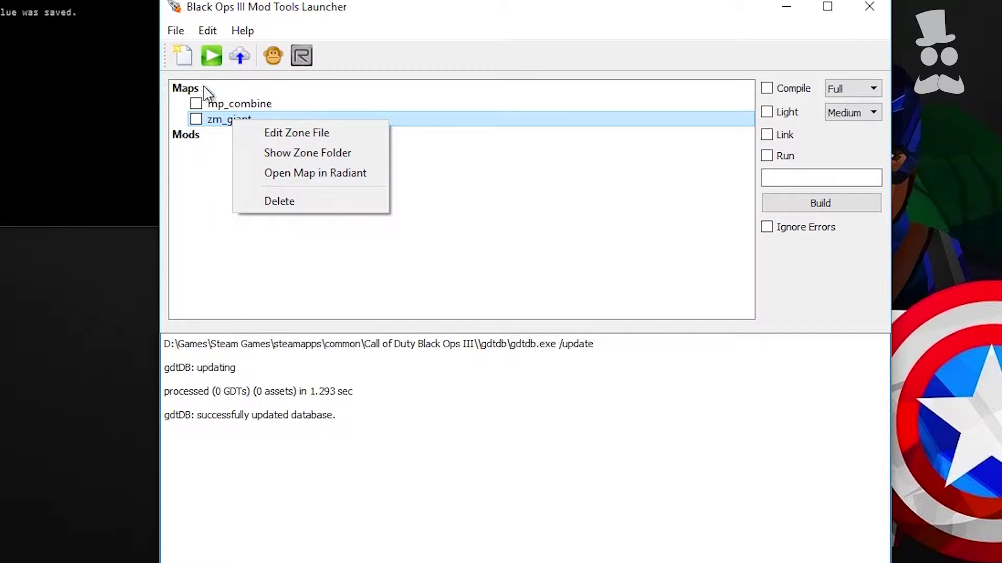
right_click(238, 102)
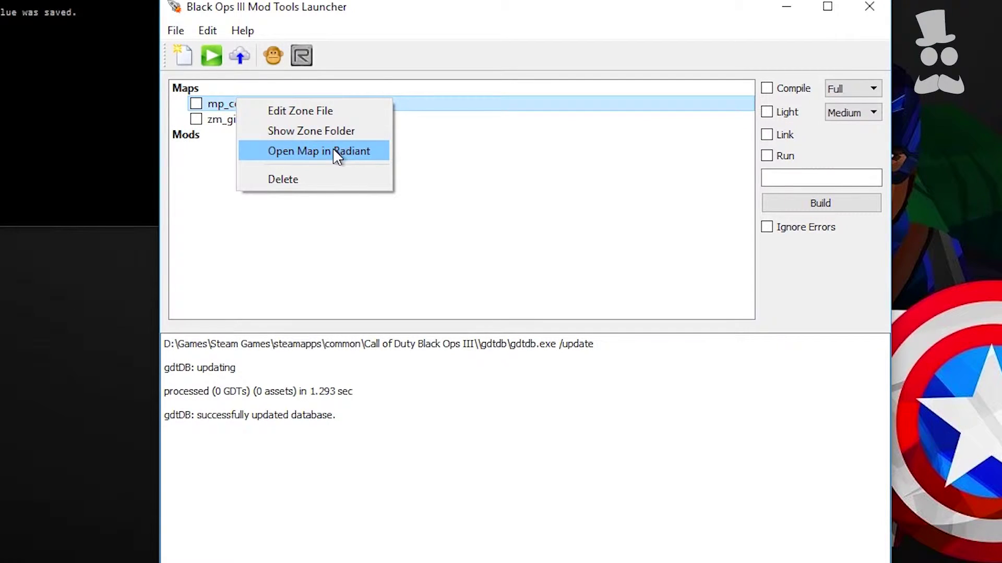
left_click(203, 153)
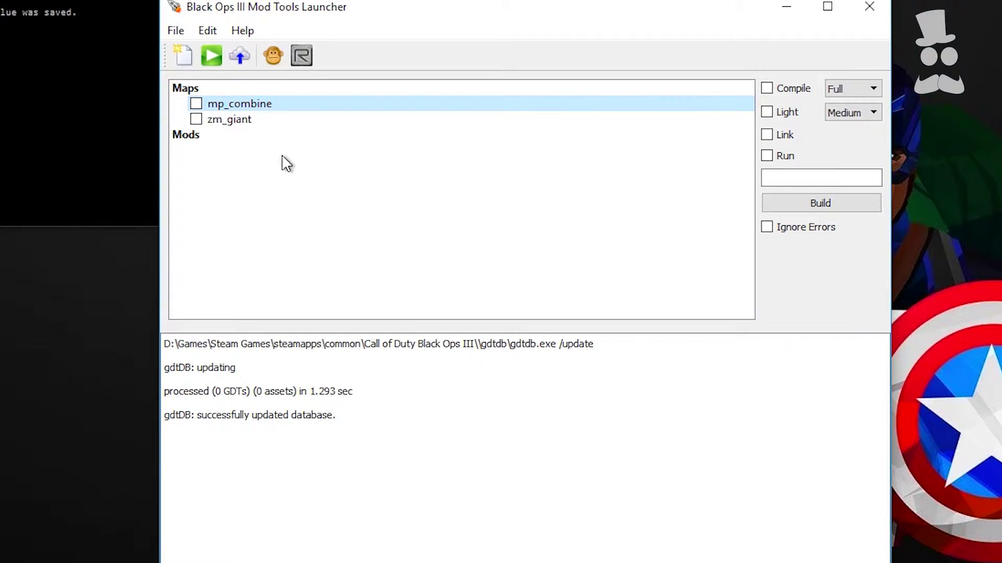
Step: Create a new map named zm_thomsonplay from the ZM Mod Level template and dismiss the list of created files
left_click(180, 57)
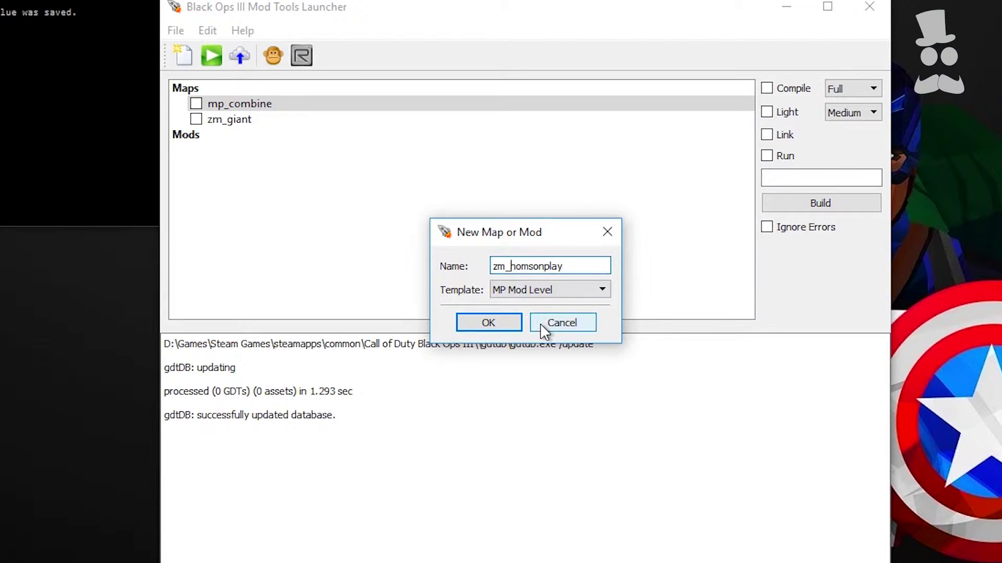
type("t")
left_click(543, 286)
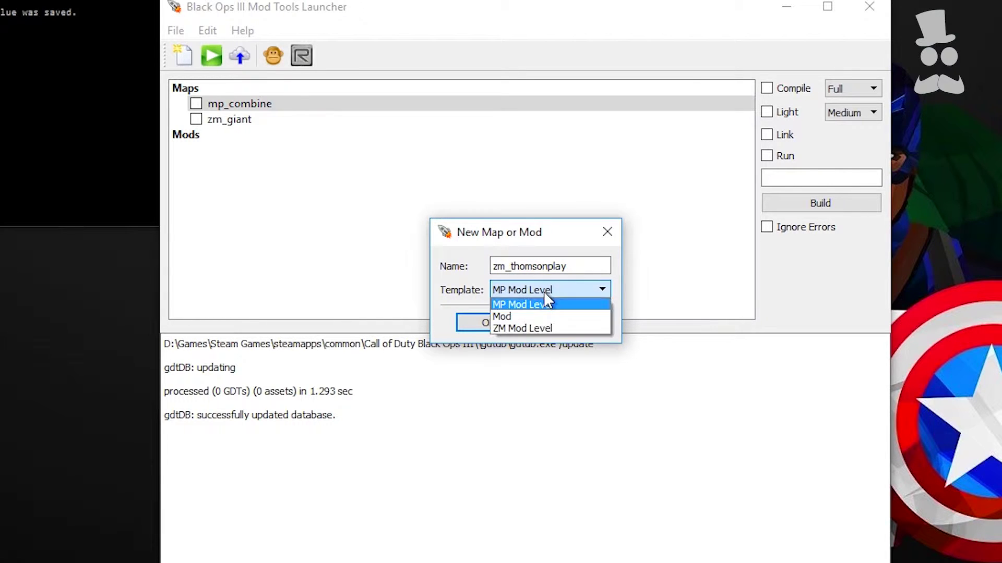
left_click(520, 327)
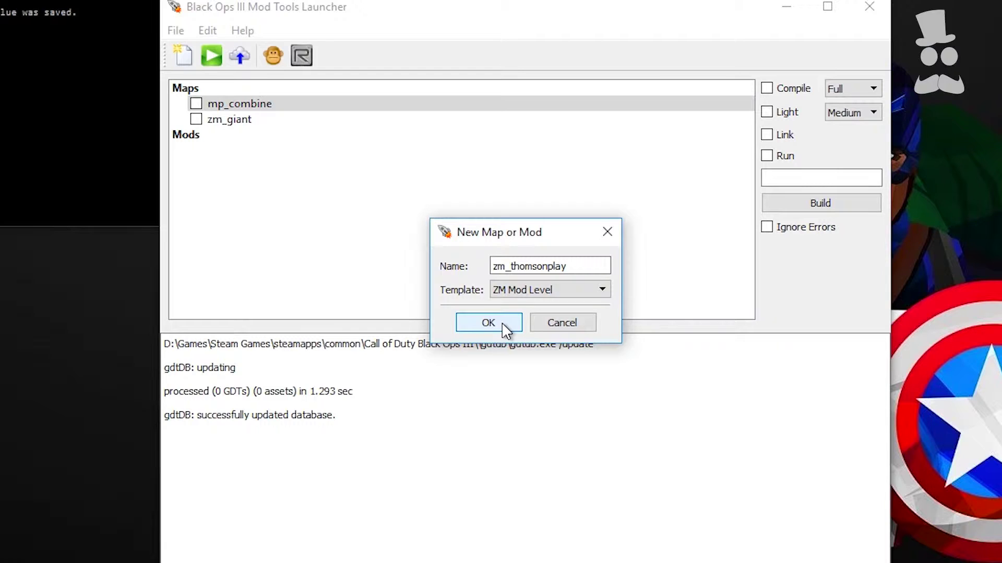
left_click(488, 323)
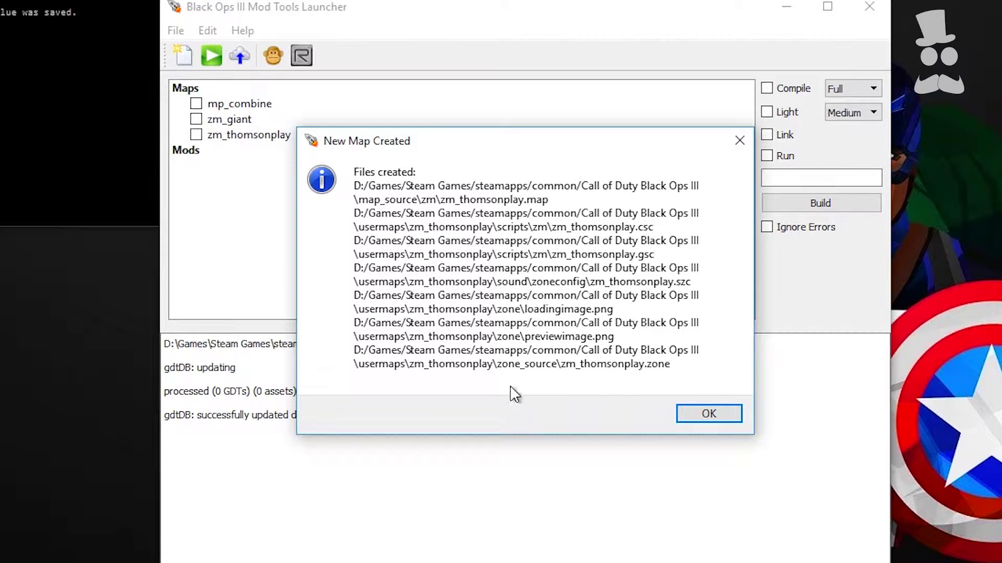
left_click(708, 414)
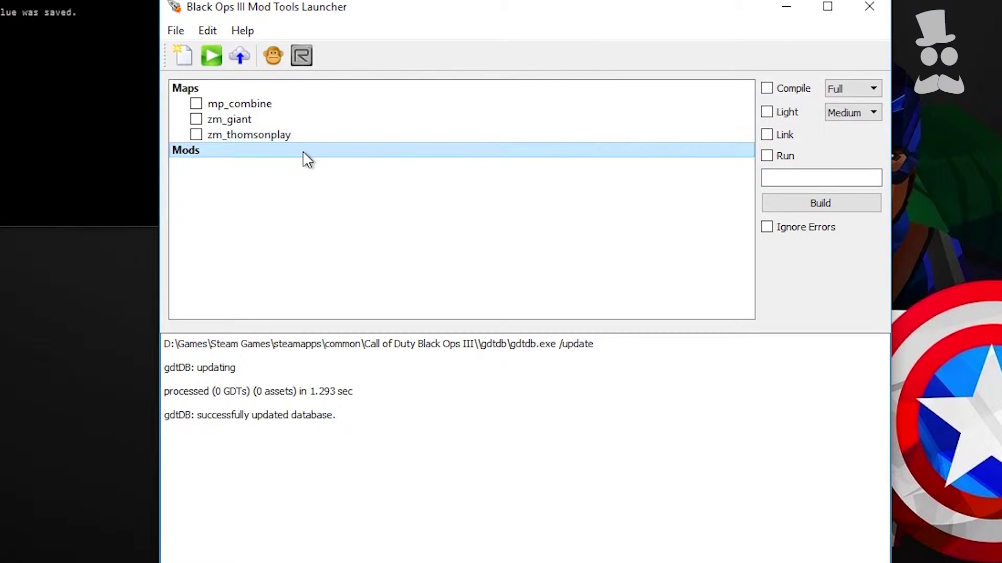
Step: Inspect the actions available for the new zm_thomsonplay map without choosing any
right_click(224, 133)
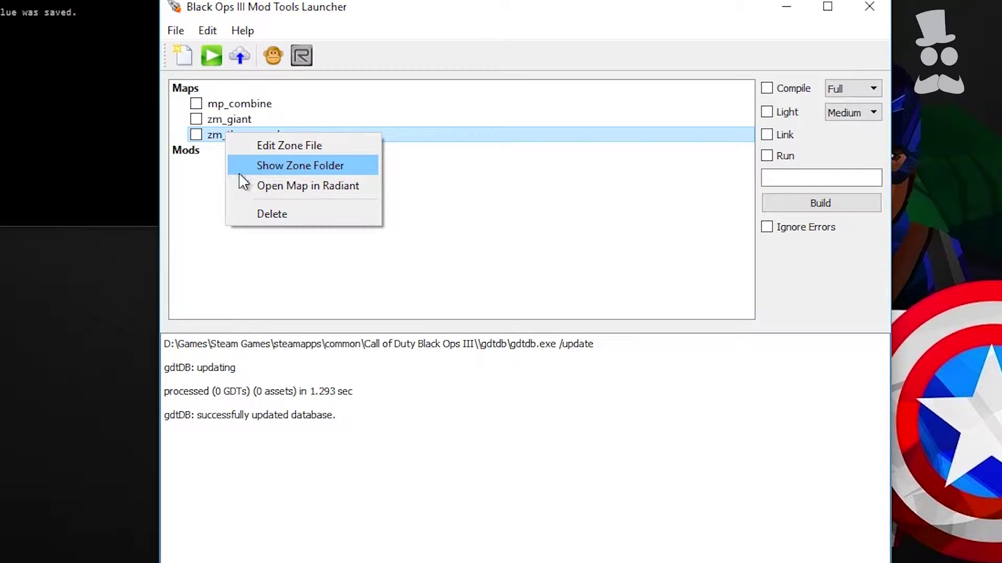
left_click(475, 201)
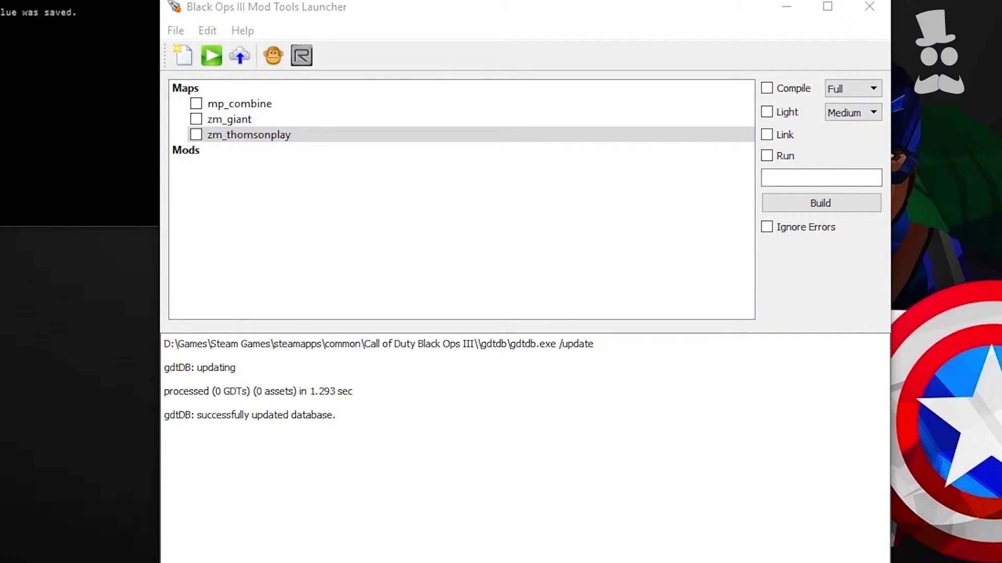
Step: Switch to File Explorer and open the Call of Duty Black Ops III folder under Games\Steam Games\steamapps\common on the D: drive
left_click_drag(1001, 53, 389, 34)
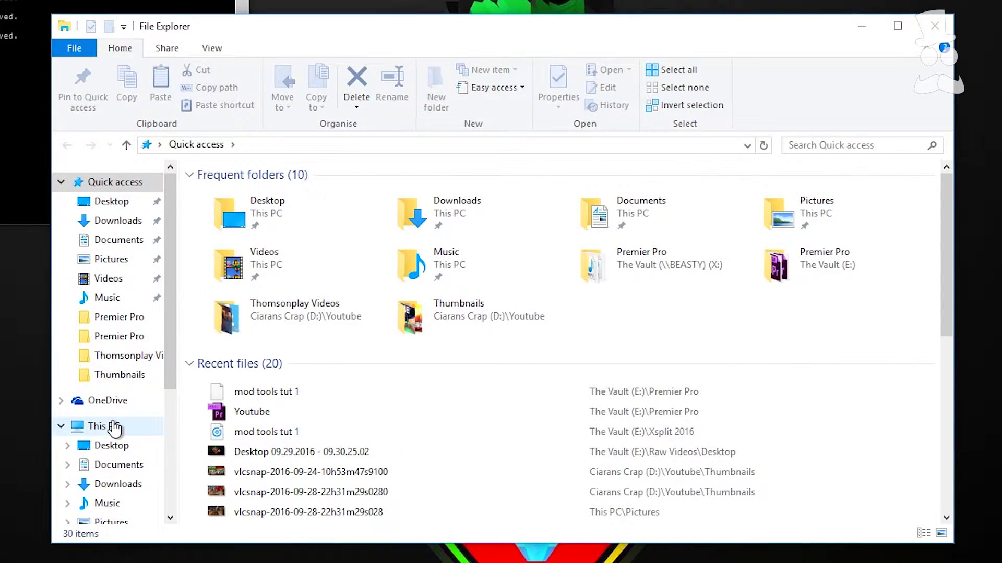
left_click(115, 427)
double_click(511, 318)
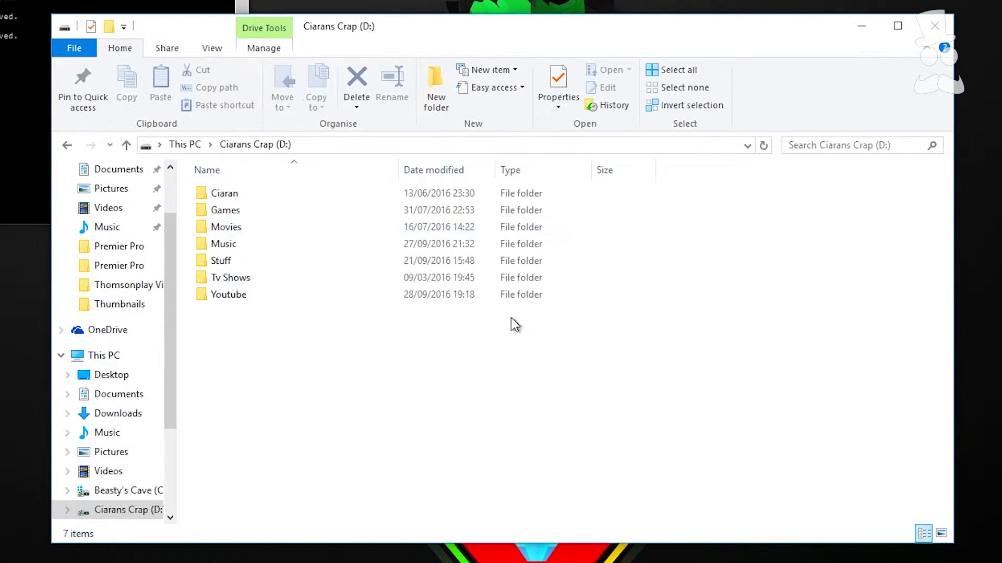
double_click(229, 210)
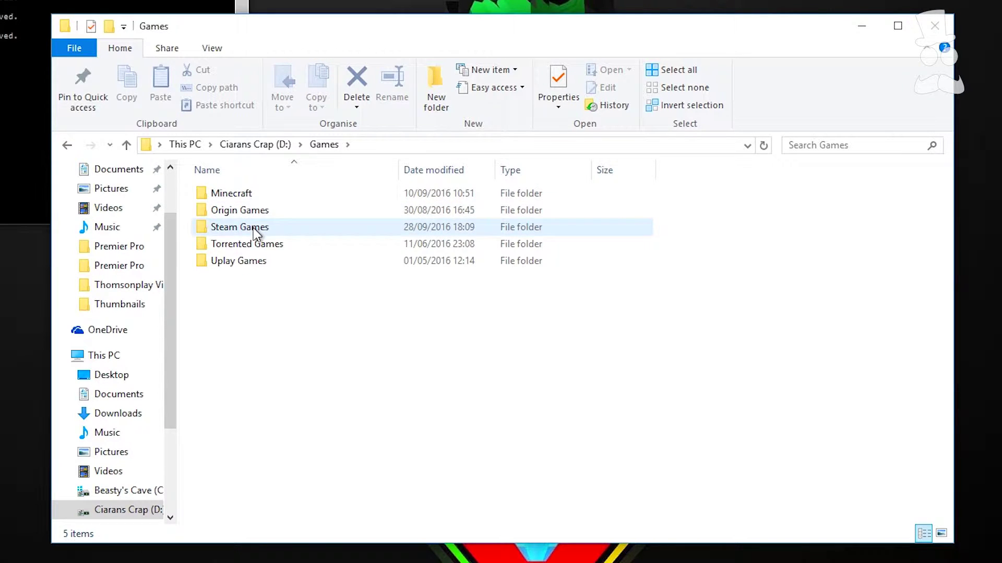
double_click(254, 229)
double_click(233, 197)
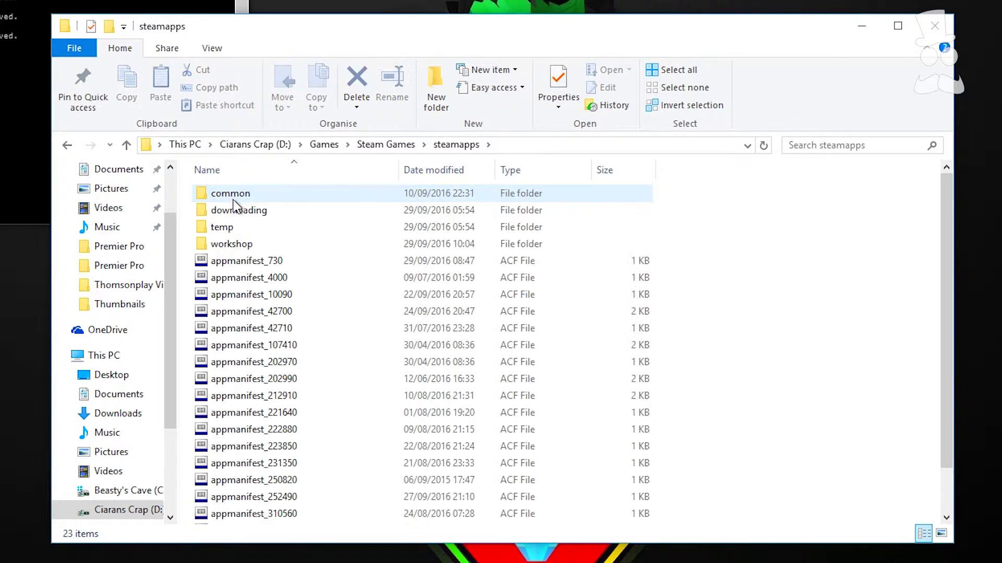
double_click(232, 197)
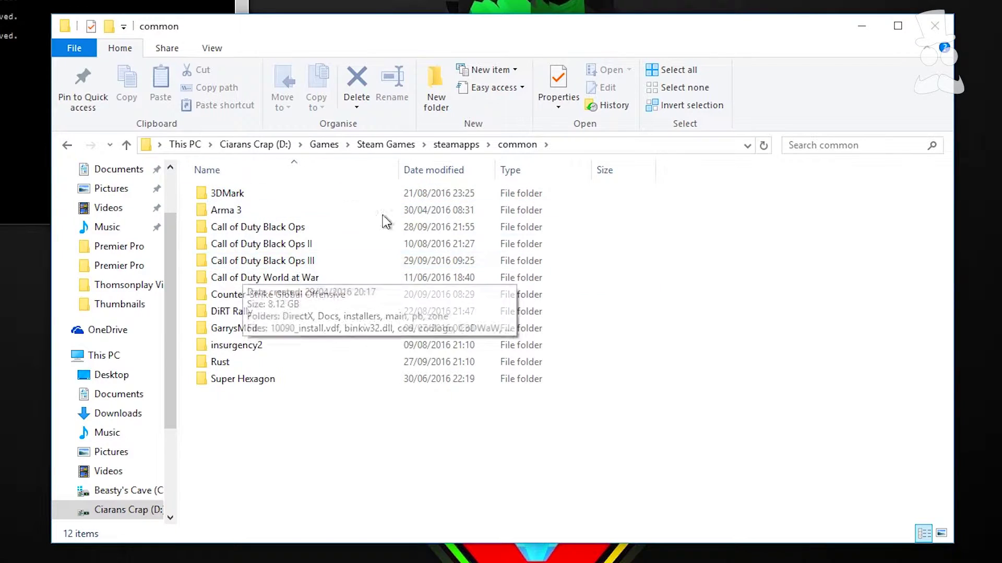
double_click(315, 260)
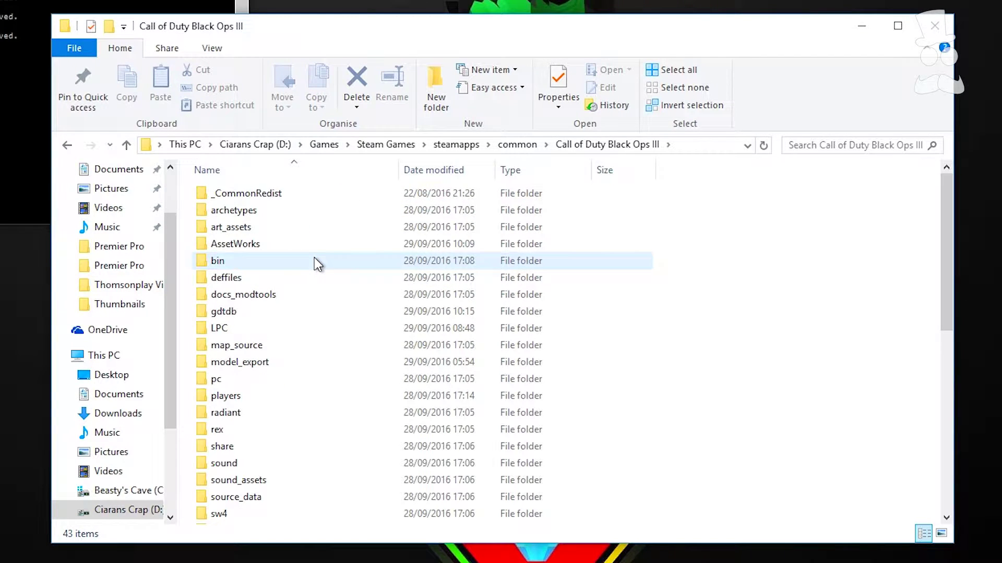
Step: Open the zm_thomsonplay map folder inside the game's usermaps folder
scroll(280, 248, "down", 1)
scroll(280, 245, "down", 3)
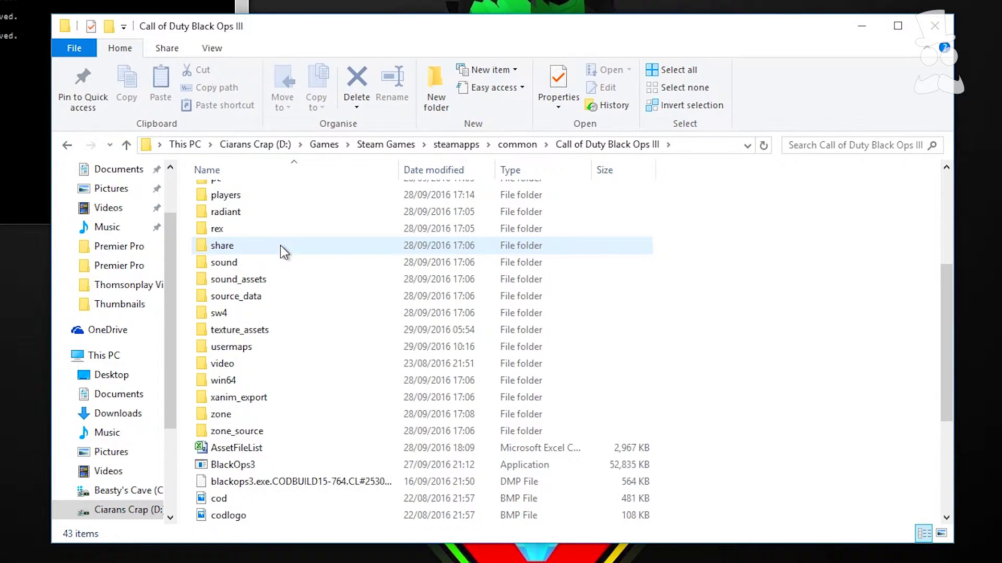
scroll(277, 258, "up", 1)
double_click(256, 396)
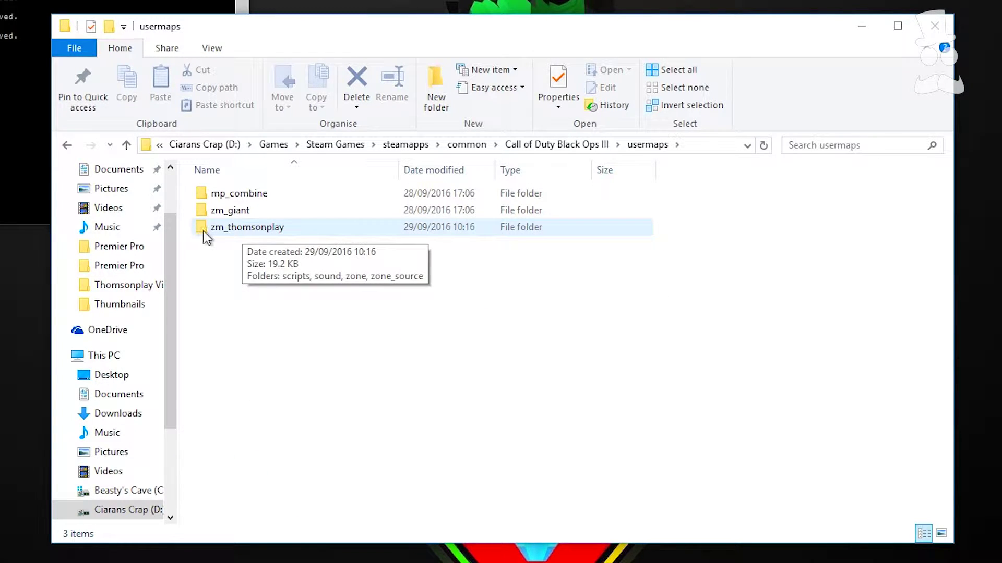
double_click(253, 233)
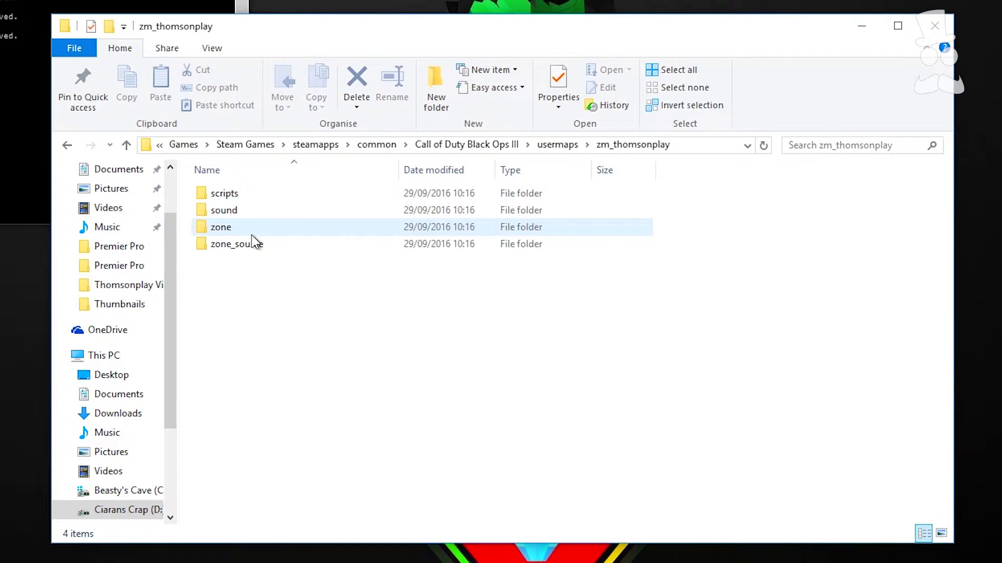
left_click_drag(536, 364, 302, 271)
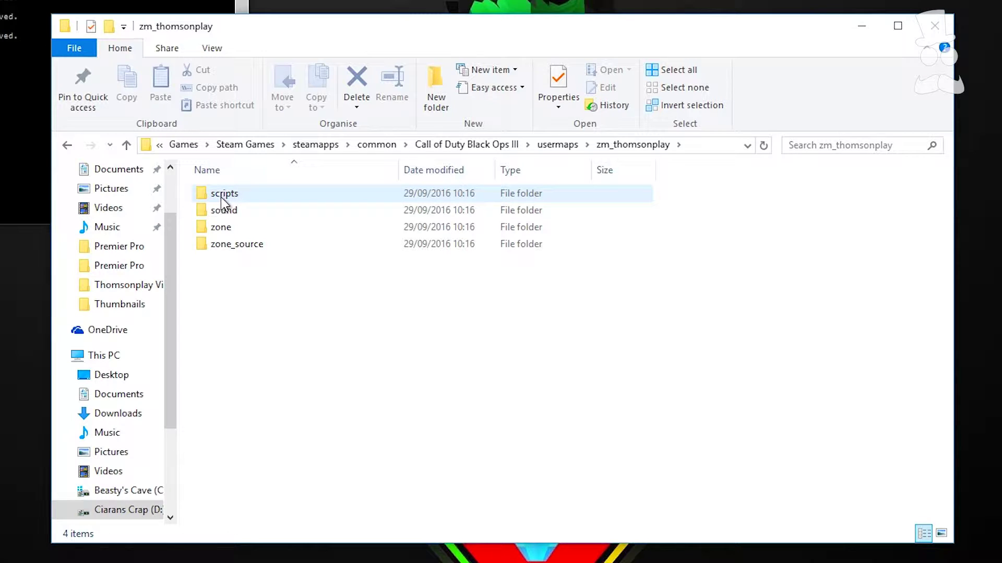
Step: Examine the contents of the zone and zone_source folders of zm_thomsonplay, returning to the map folder each time
double_click(230, 229)
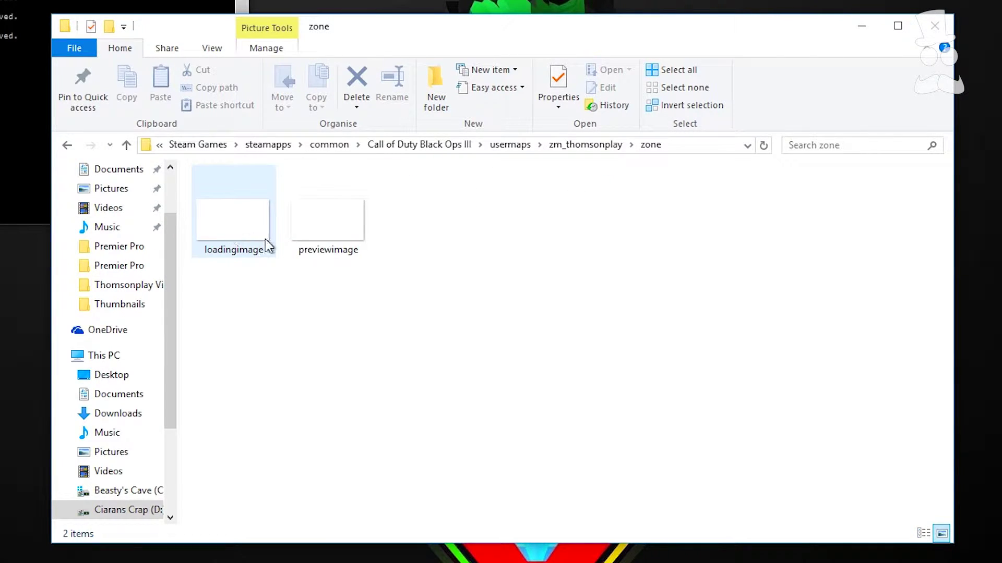
left_click(64, 146)
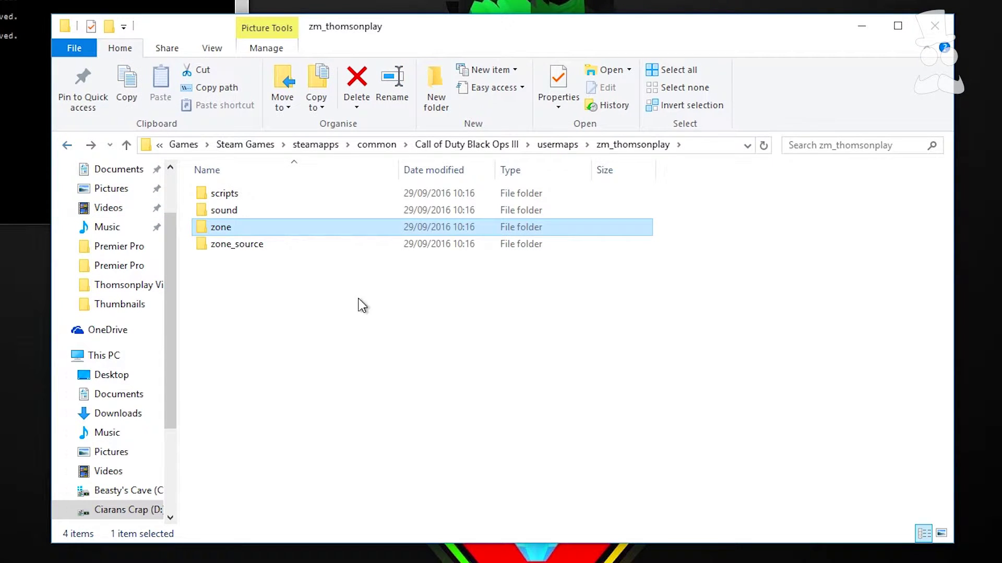
double_click(286, 245)
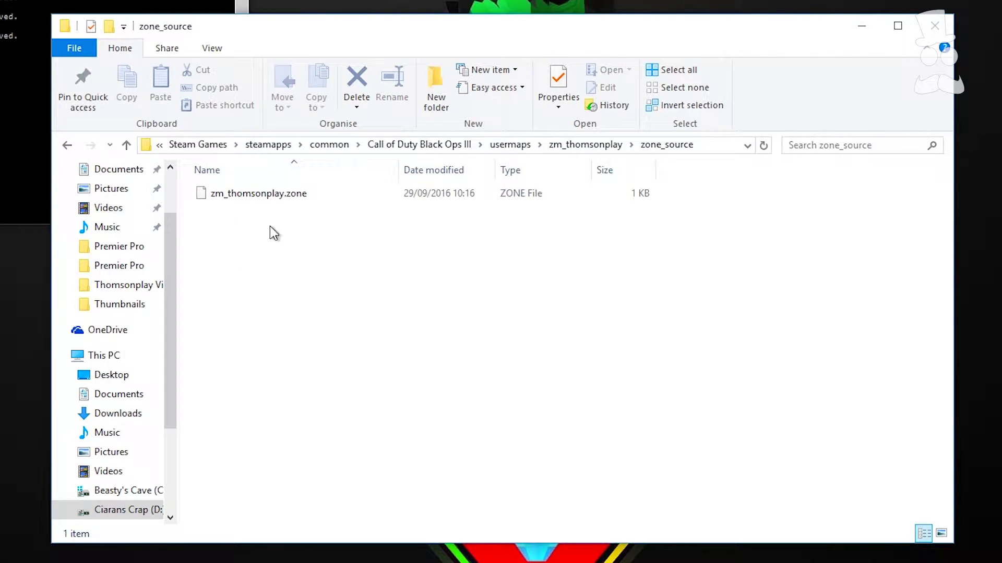
left_click(68, 146)
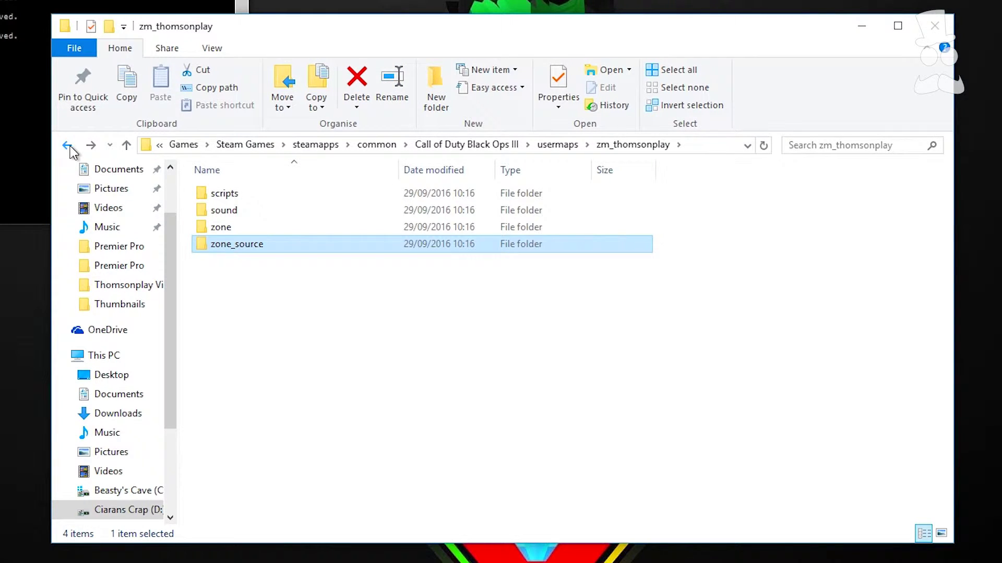
Step: Go back to usermaps and examine the sound folder and its zoneconfig subfolder in zm_giant, returning to the zm_giant folder
left_click(67, 146)
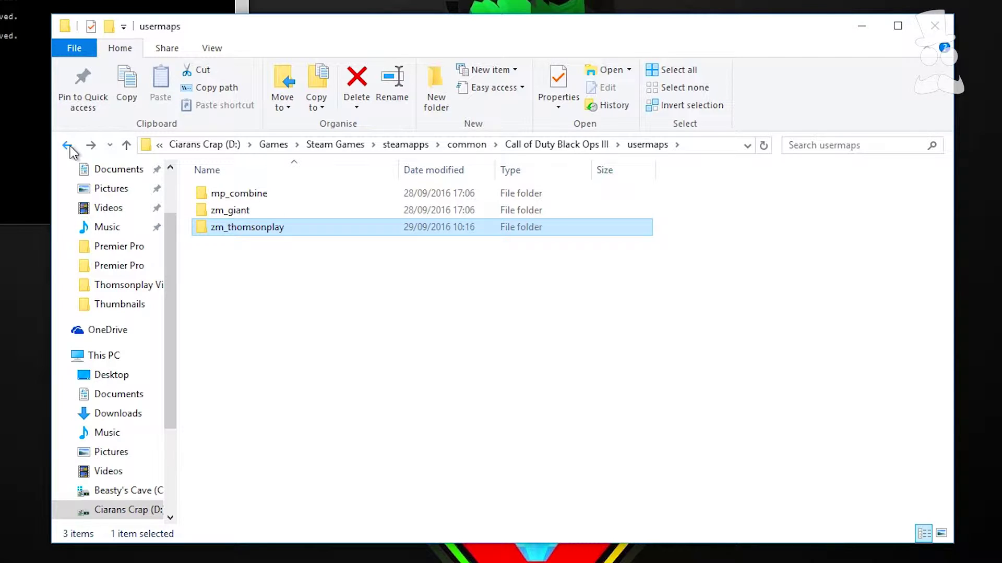
double_click(223, 211)
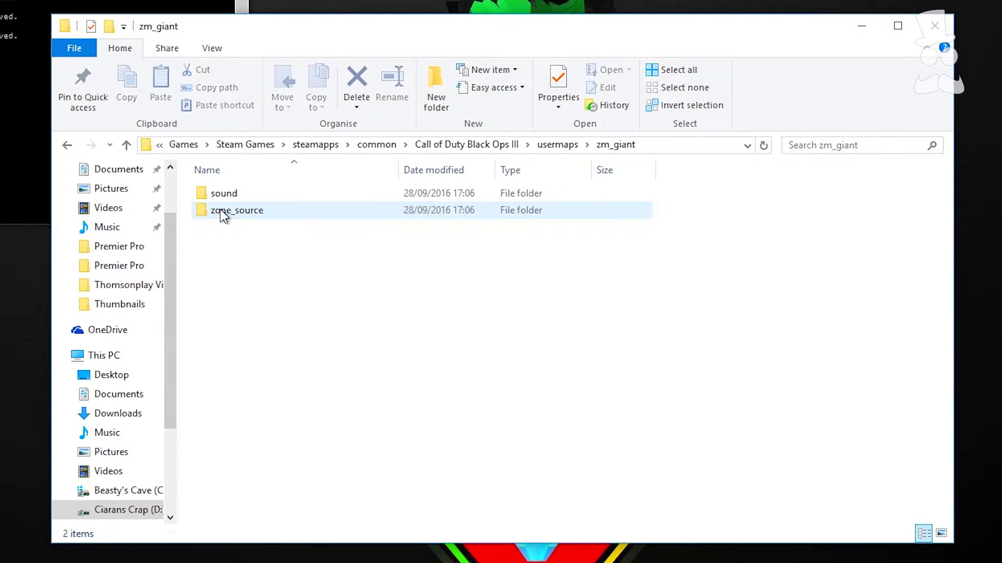
double_click(214, 196)
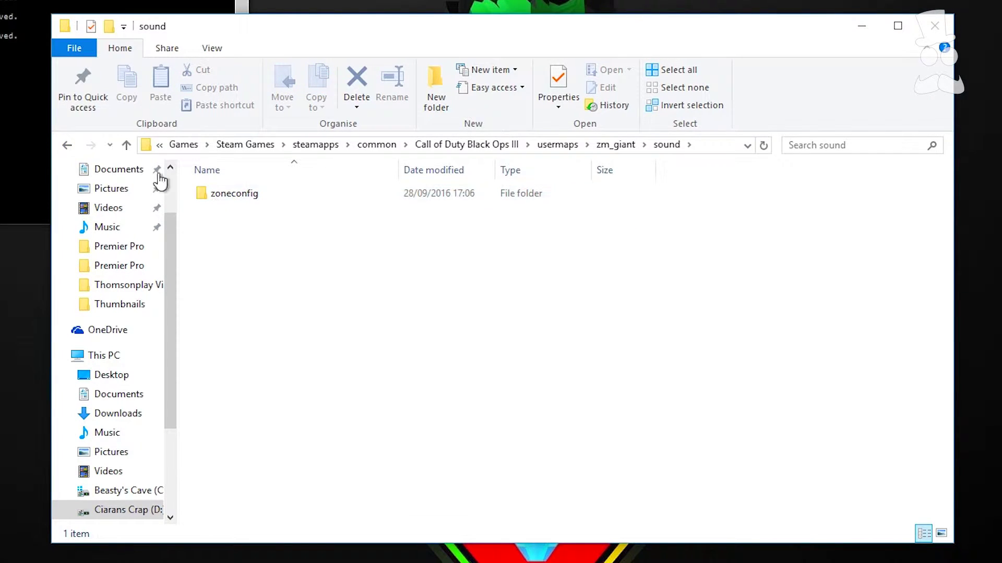
double_click(223, 194)
left_click(67, 146)
left_click(67, 146)
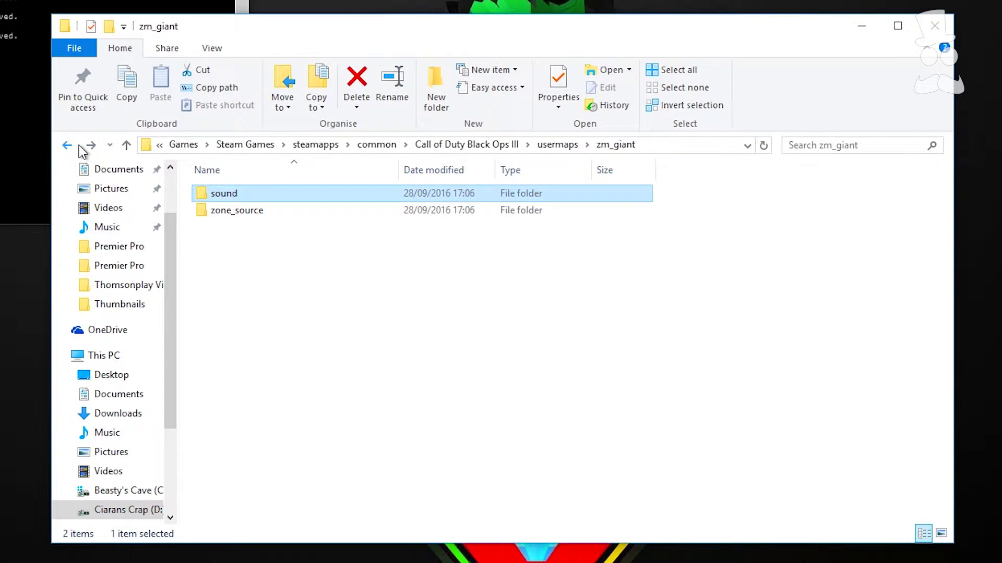
Step: Examine the zone_source folder of zm_giant and the mp_combine map folder, returning to the Call of Duty Black Ops III folder
double_click(213, 210)
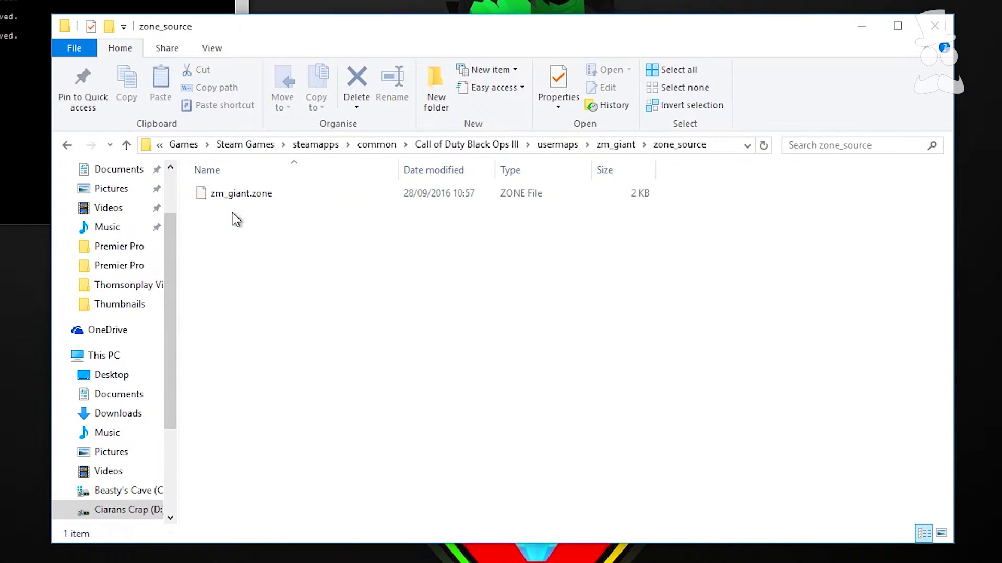
left_click(76, 146)
left_click(67, 145)
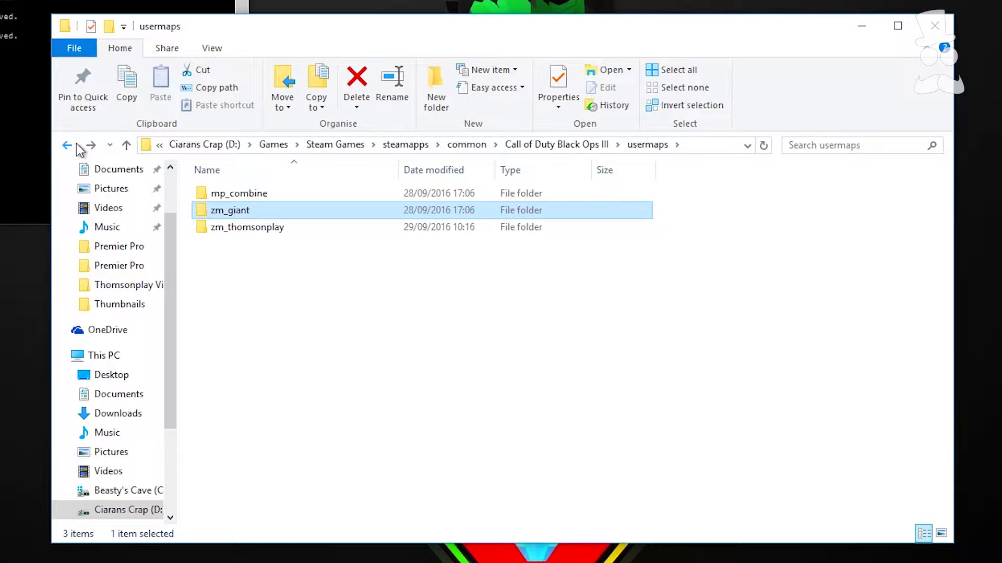
double_click(273, 194)
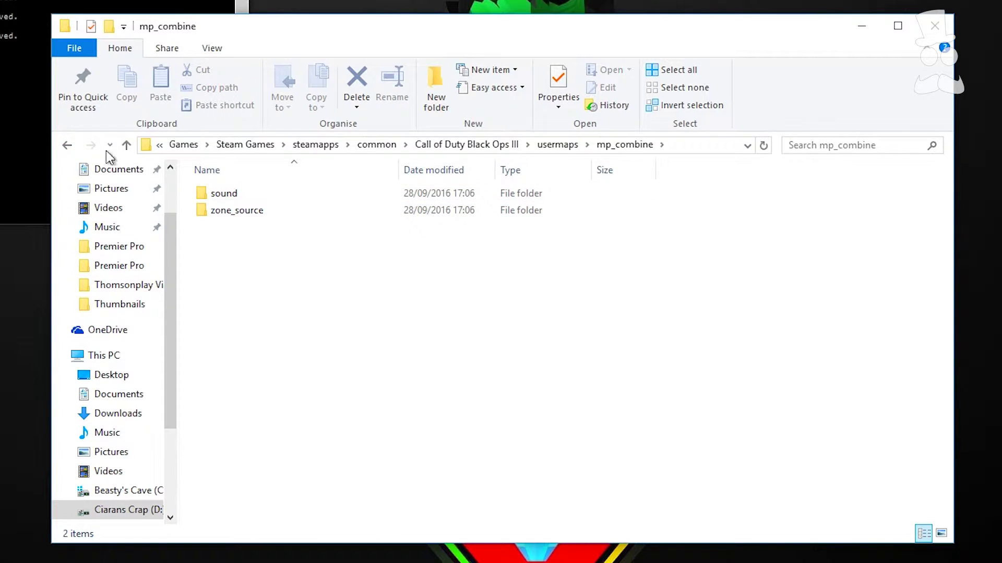
left_click(67, 146)
left_click(67, 146)
scroll(512, 357, "down", 7)
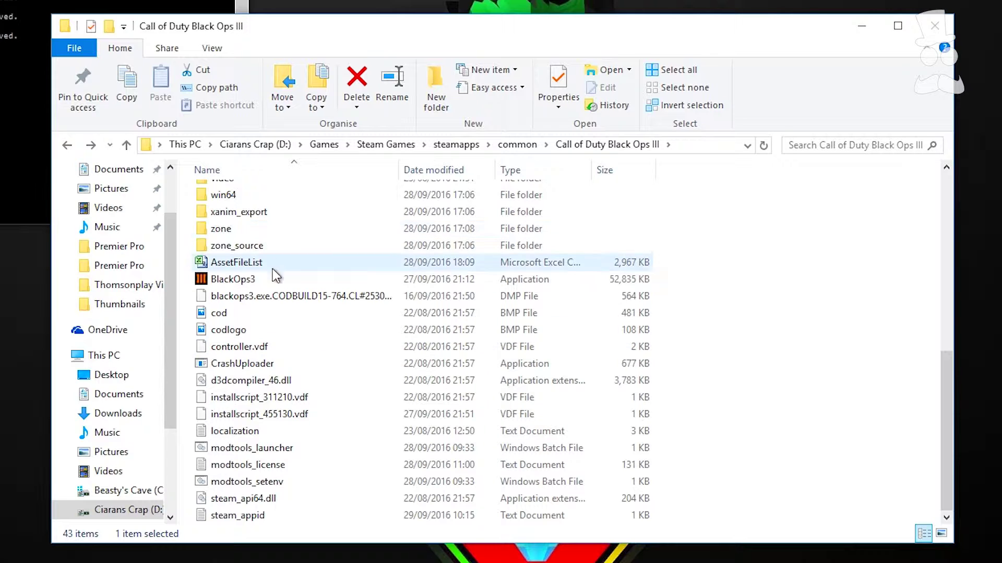
scroll(299, 361, "up", 7)
scroll(300, 361, "up", 1)
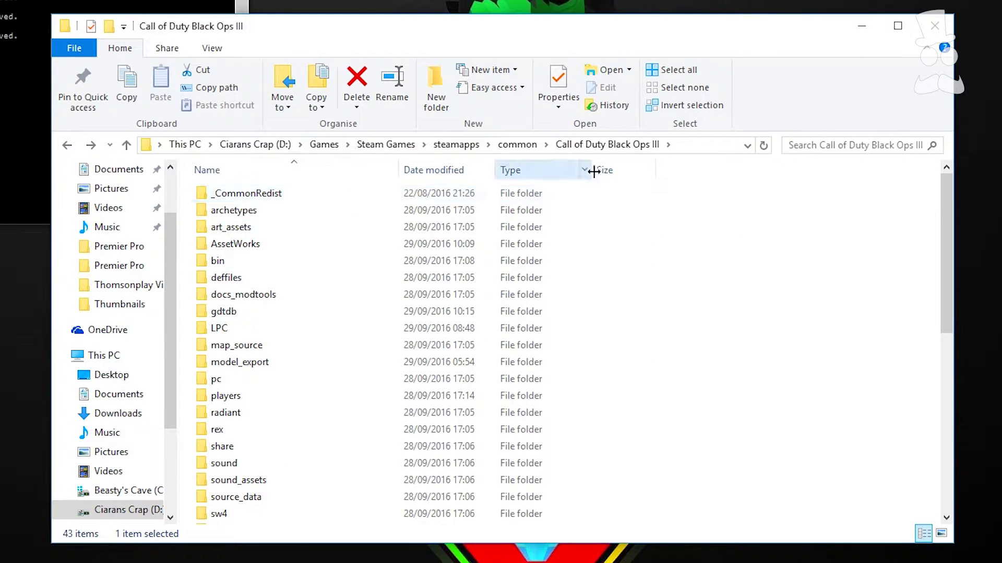
Step: Open the steamapps folder under Program Files (x86)\Steam on the C: drive
left_click(121, 355)
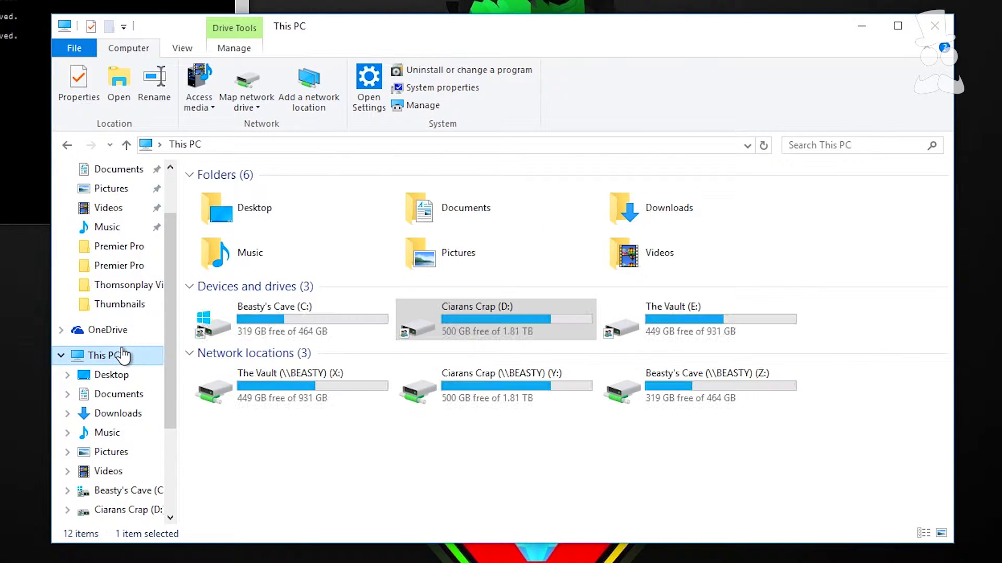
double_click(277, 328)
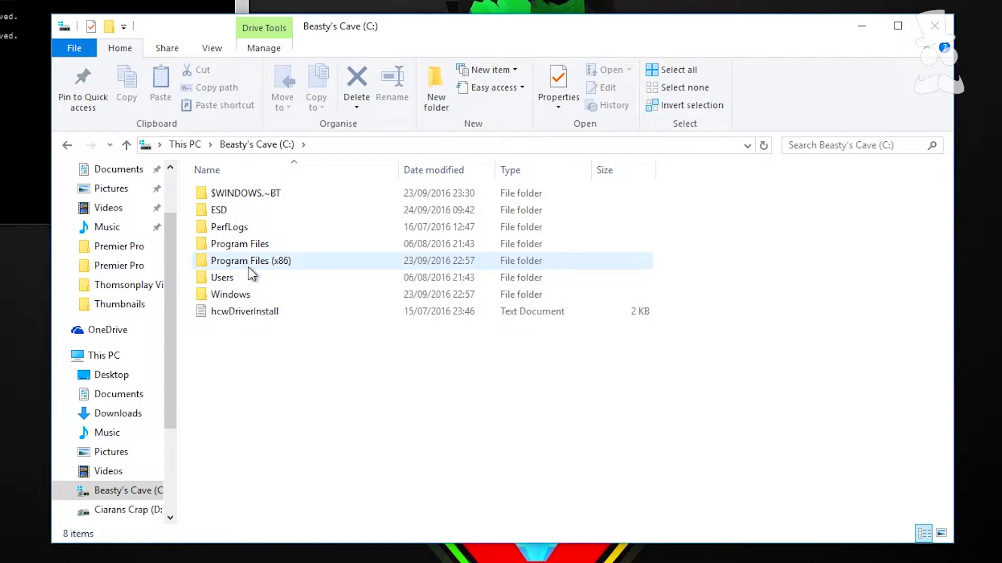
double_click(265, 270)
scroll(272, 324, "down", 8)
double_click(248, 312)
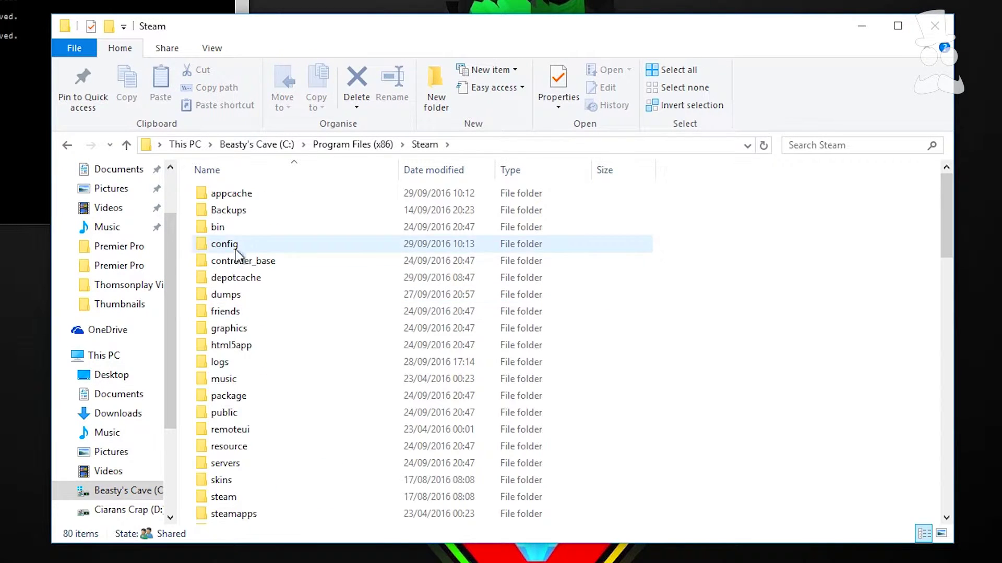
scroll(272, 328, "down", 5)
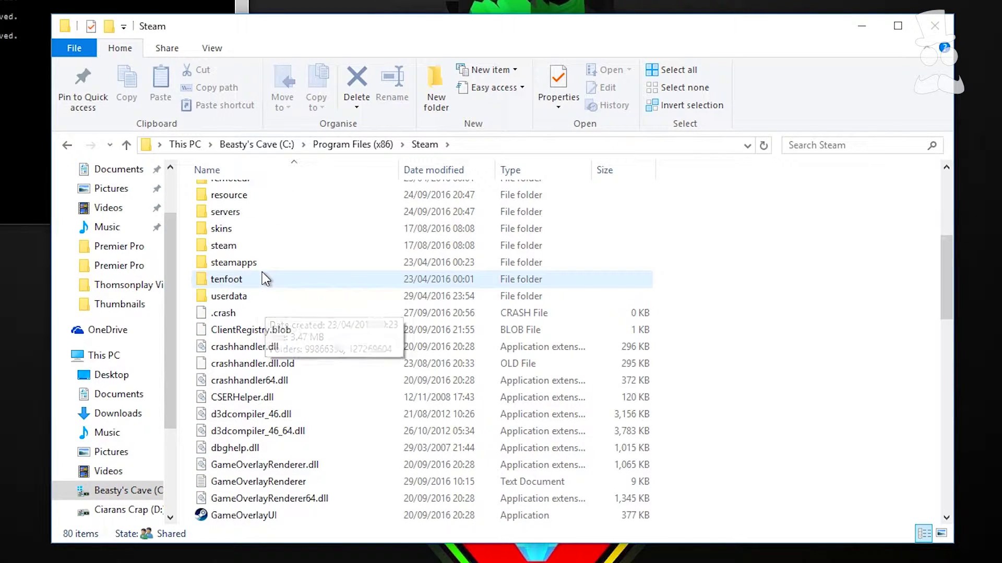
double_click(263, 262)
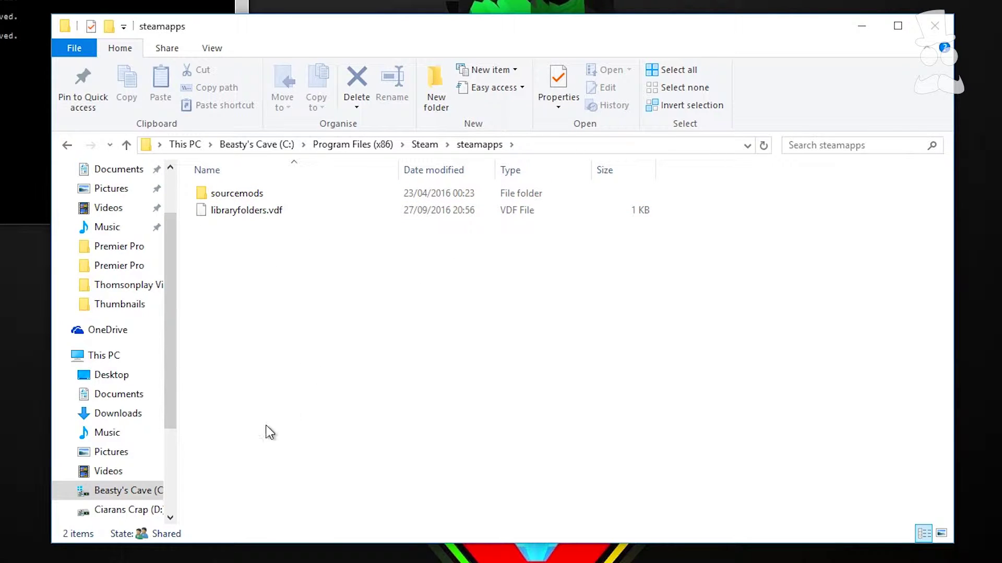
Step: Open the common folder under Games\Steam Games\steamapps on the D: drive
left_click(84, 510)
double_click(237, 207)
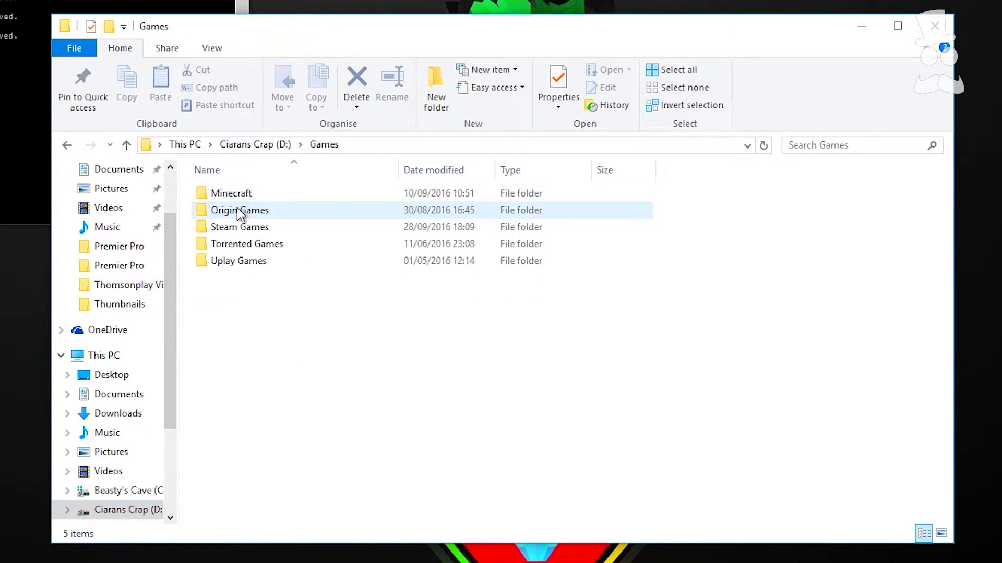
double_click(240, 226)
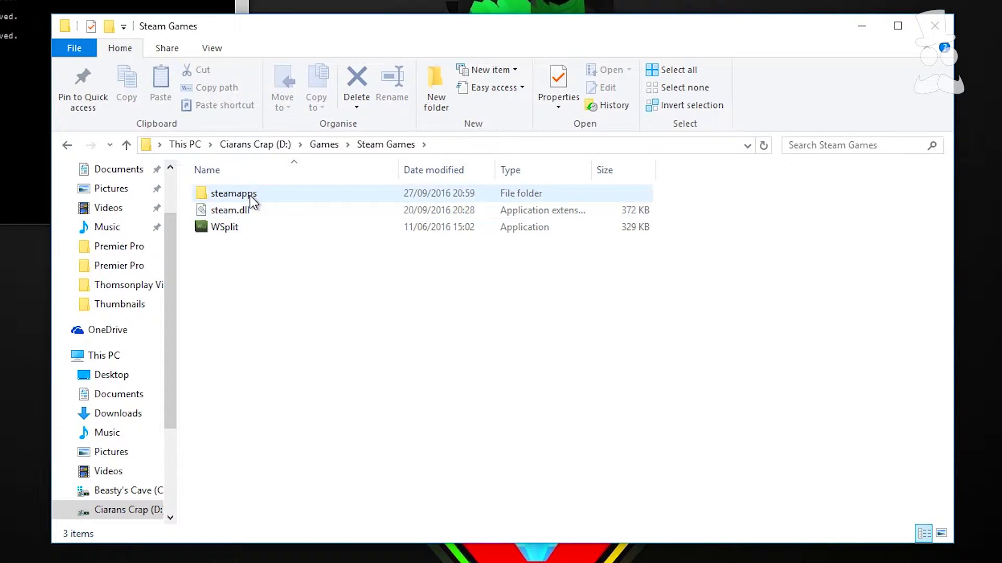
double_click(248, 195)
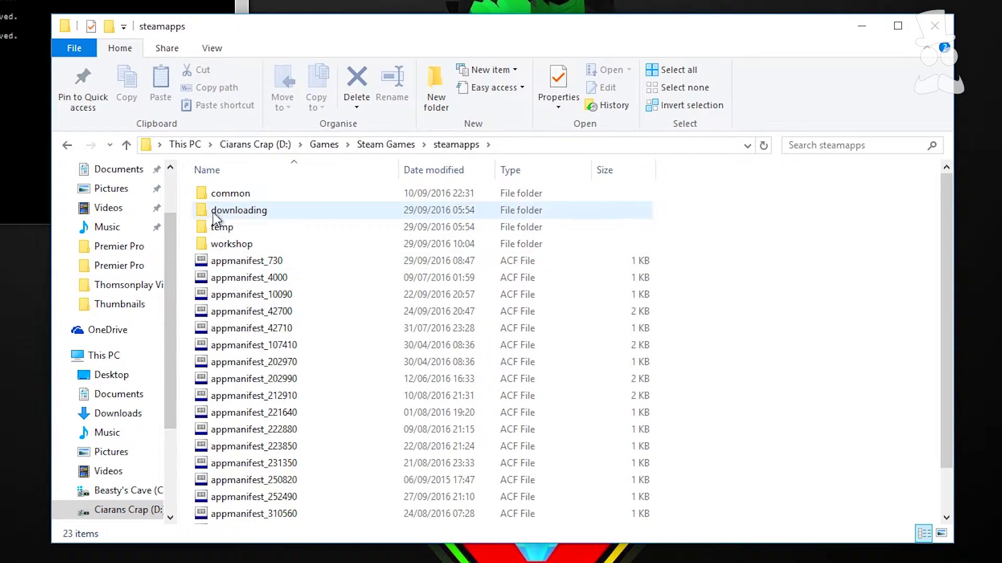
left_click(227, 196)
double_click(227, 195)
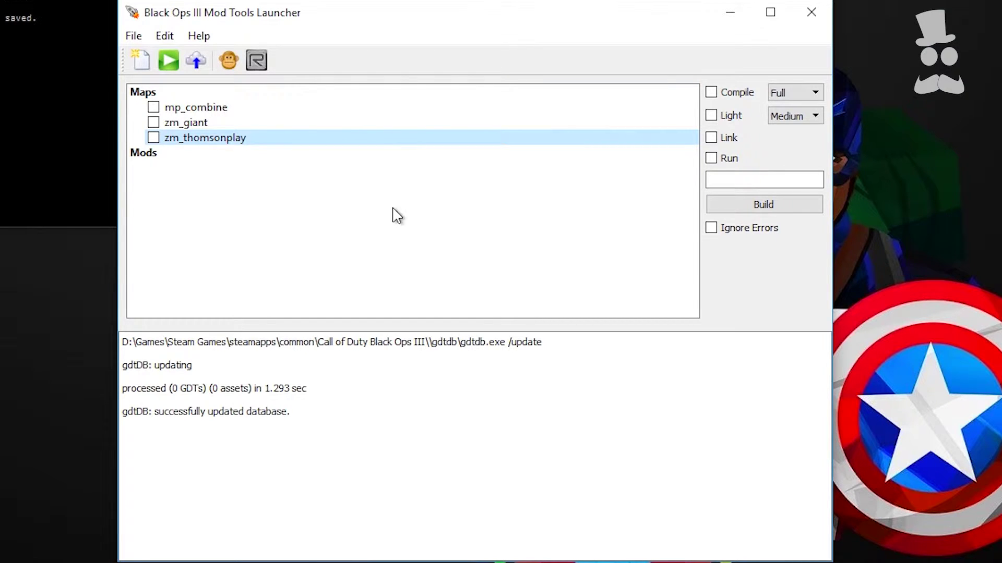
Step: Switch to the Mod Tools Launcher, open the zm_thomsonplay map in Radiant, and enlarge the Camera and XY Top views
right_click(323, 138)
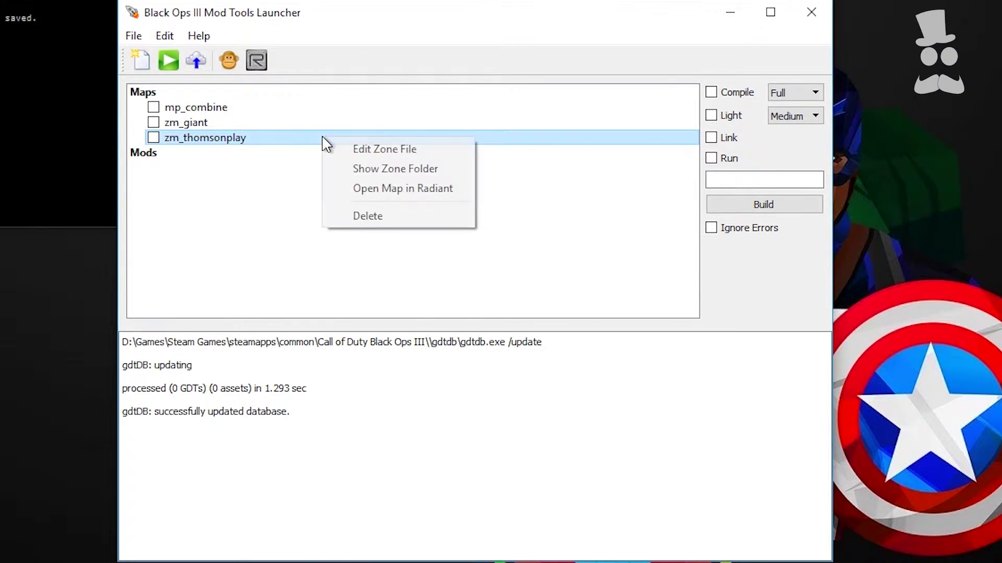
left_click(385, 189)
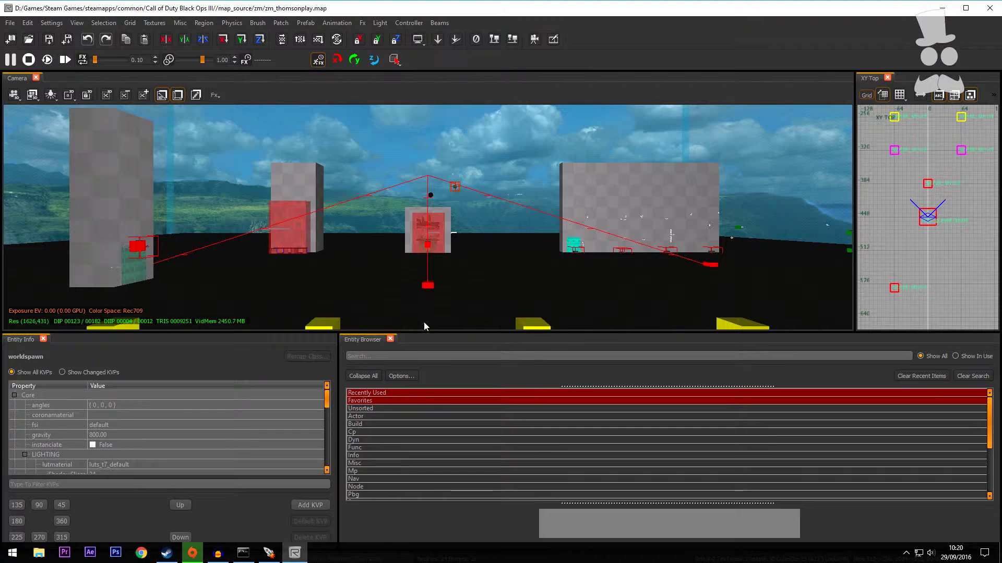
left_click_drag(425, 333, 423, 381)
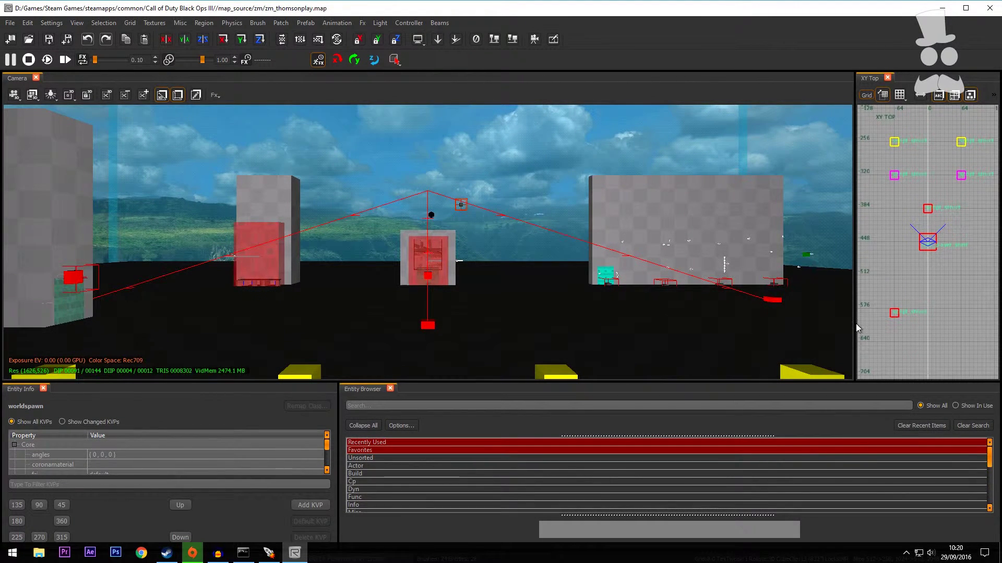
left_click_drag(854, 324, 548, 317)
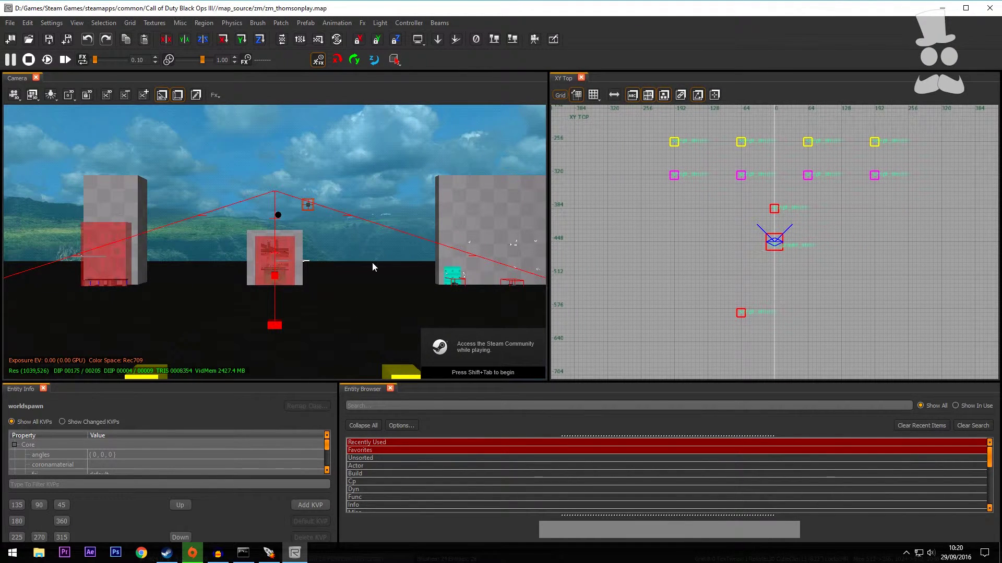
Step: Select the rightmost magenta script_struct in the row near the player start in the Camera view
scroll(365, 285, "up", 1)
scroll(362, 275, "down", 4)
scroll(362, 270, "down", 2)
scroll(361, 271, "down", 2)
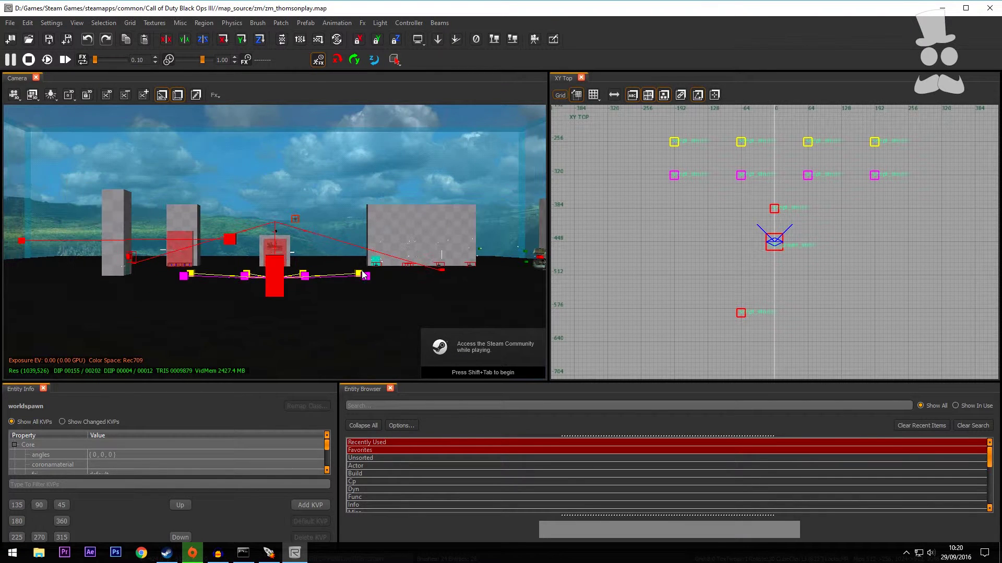
scroll(369, 284, "up", 2)
scroll(372, 291, "down", 1)
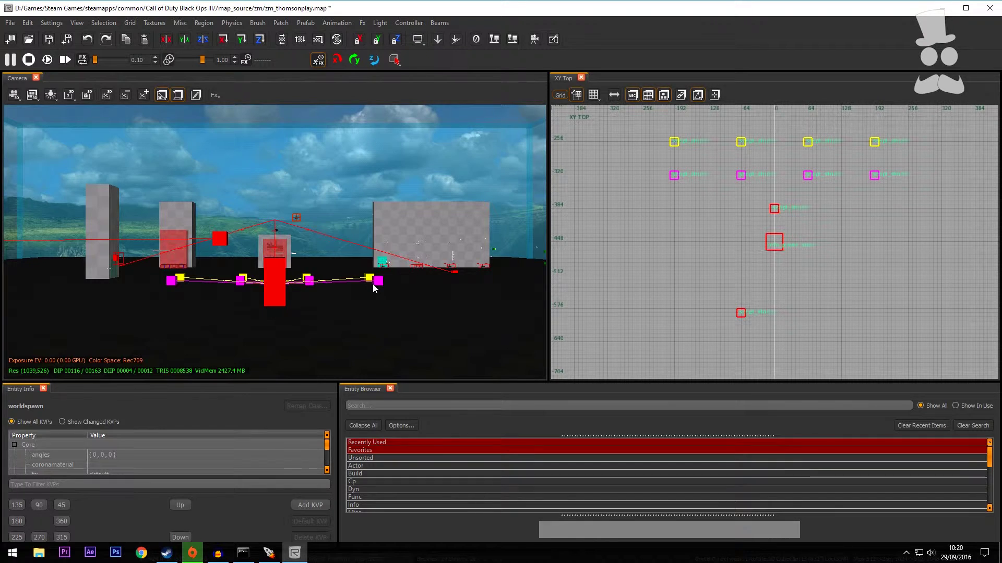
left_click(377, 282)
left_click(412, 285, "shift")
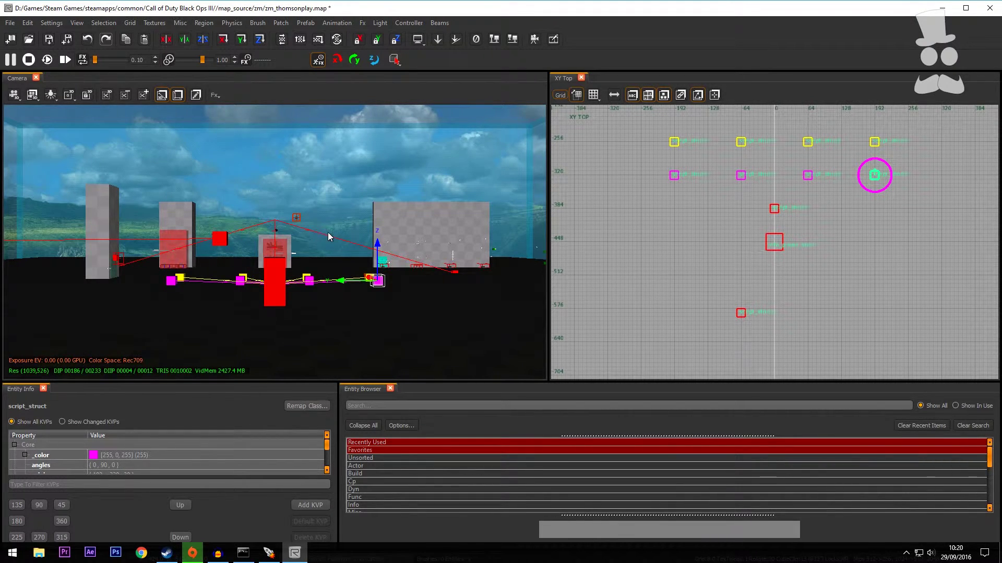
Step: Look around the map in the Camera view, examining the walls and the objects placed along them
scroll(327, 232, "down", 3)
scroll(328, 232, "up", 4)
right_click_drag(346, 188, 392, 169)
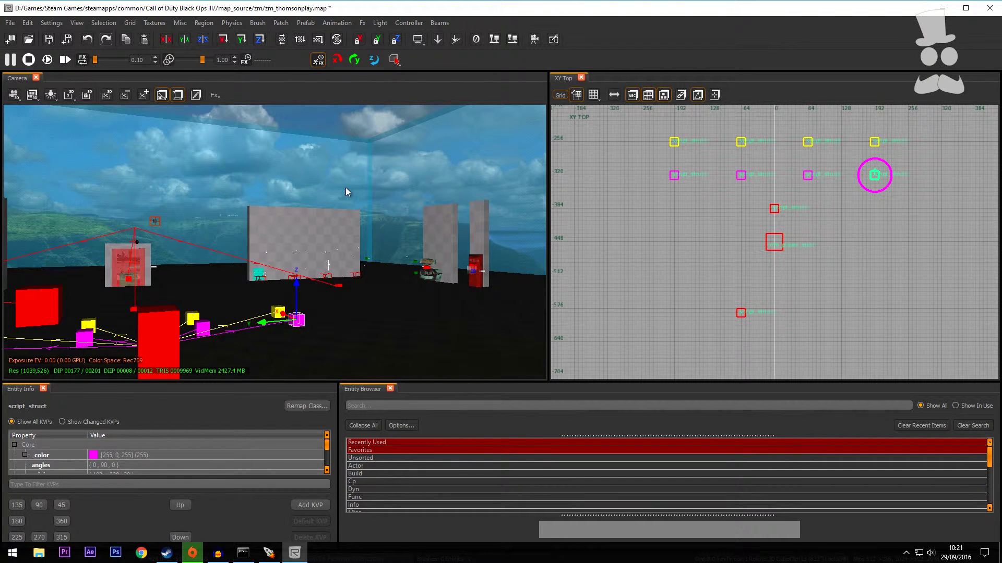
mouse_move(345, 226)
right_mouse_down("ctrl")
mouse_move(345, 195)
mouse_move(344, 221)
right_mouse_up("ctrl")
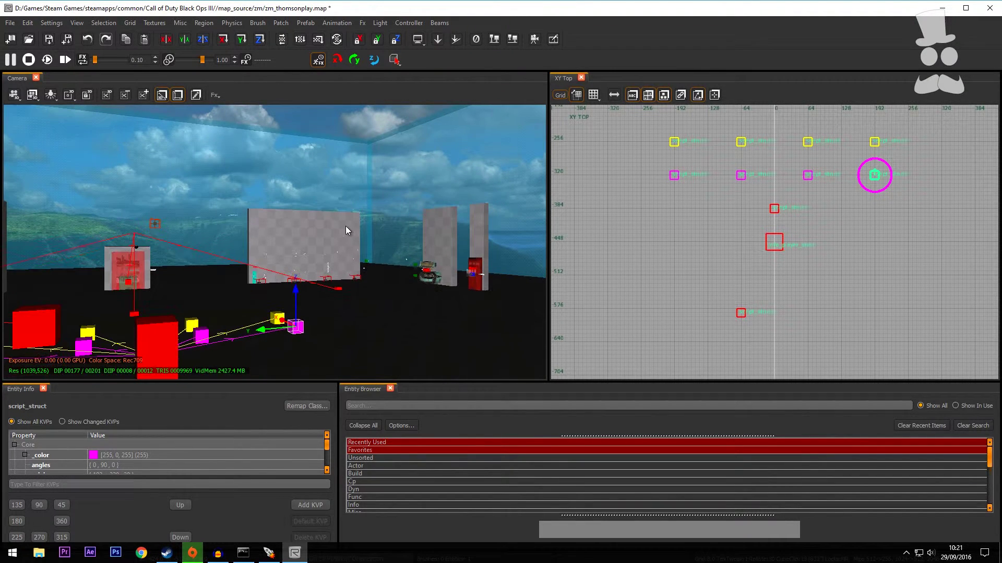
right_click_drag(272, 243, 57, 225)
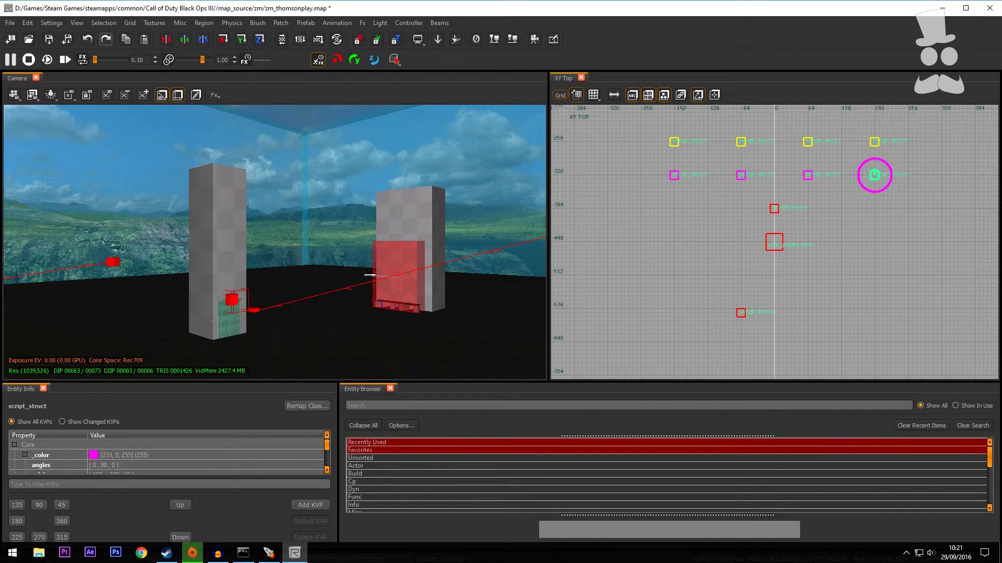
mouse_move(274, 242)
right_mouse_down()
mouse_move(470, 243)
mouse_move(246, 242)
mouse_move(270, 240)
right_mouse_up()
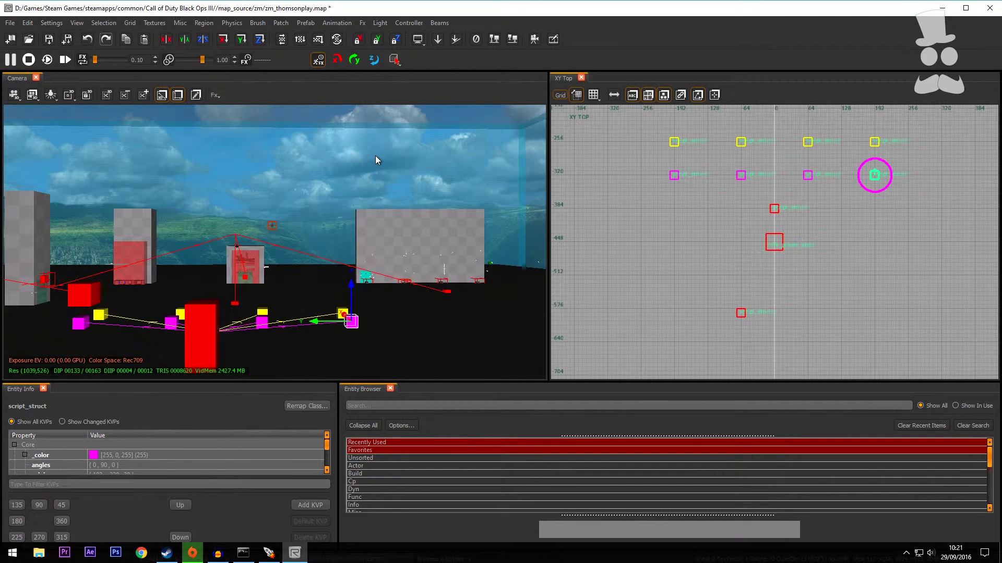
Step: Examine the layout of the script_struct entities, player start and prefabs in the XY Top view
scroll(708, 266, "down", 2)
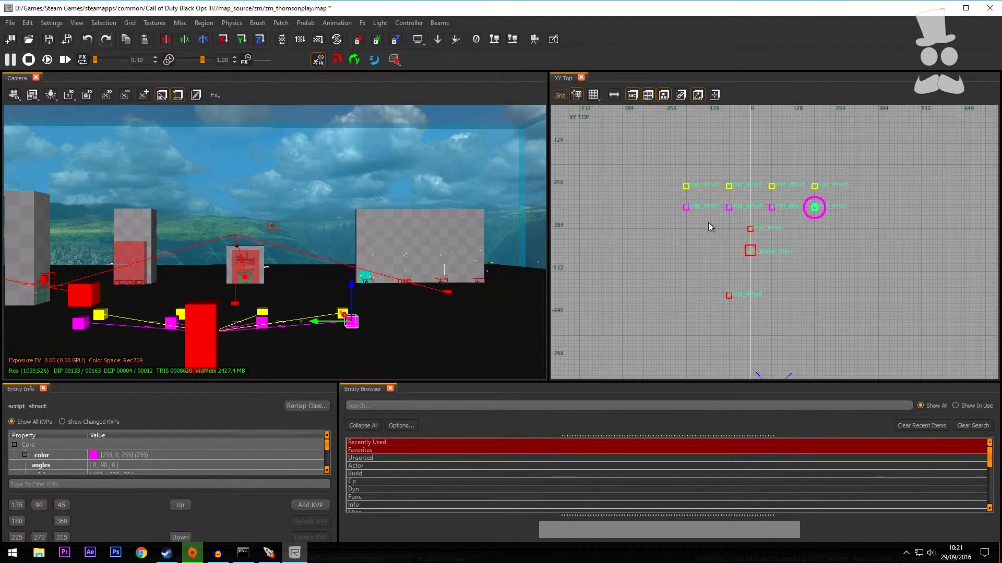
scroll(721, 222, "up", 1)
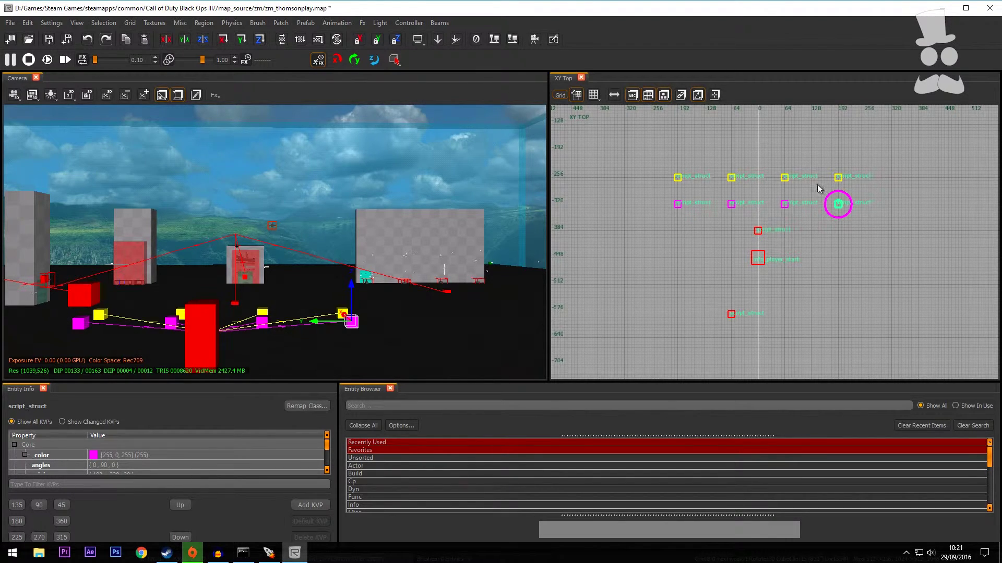
scroll(742, 180, "down", 2)
scroll(709, 199, "up", 5)
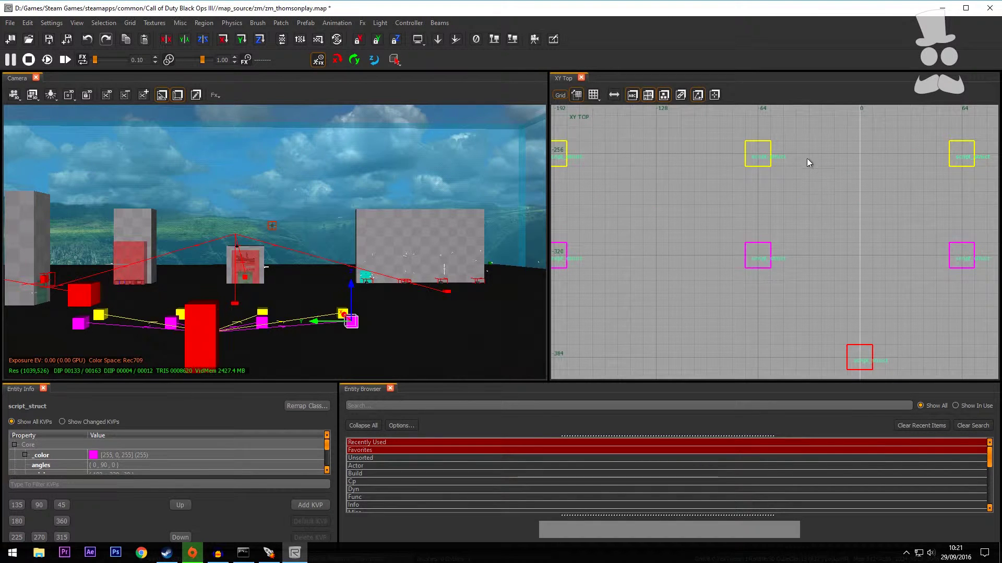
scroll(960, 250, "down", 4)
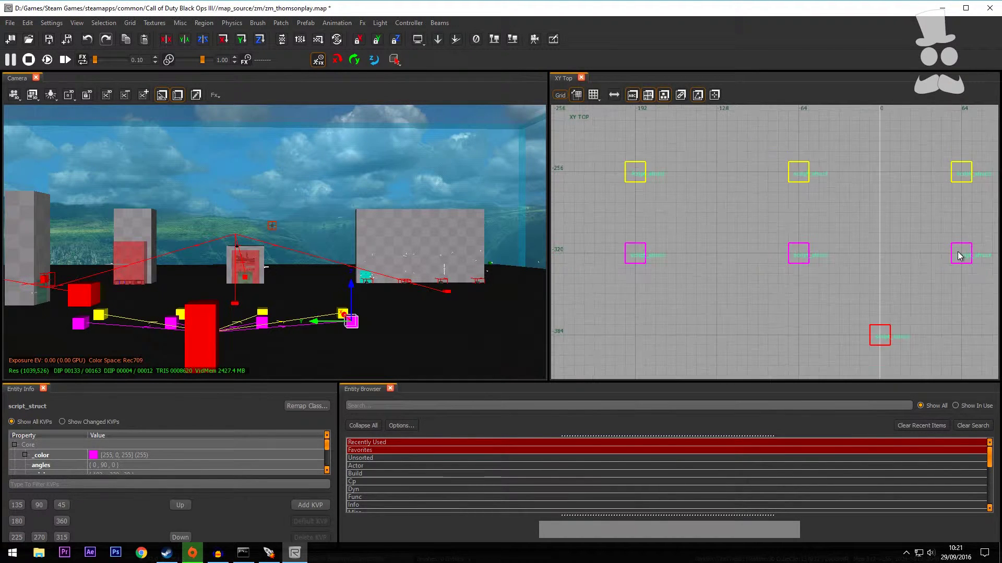
scroll(975, 279, "up", 2)
scroll(978, 264, "down", 4)
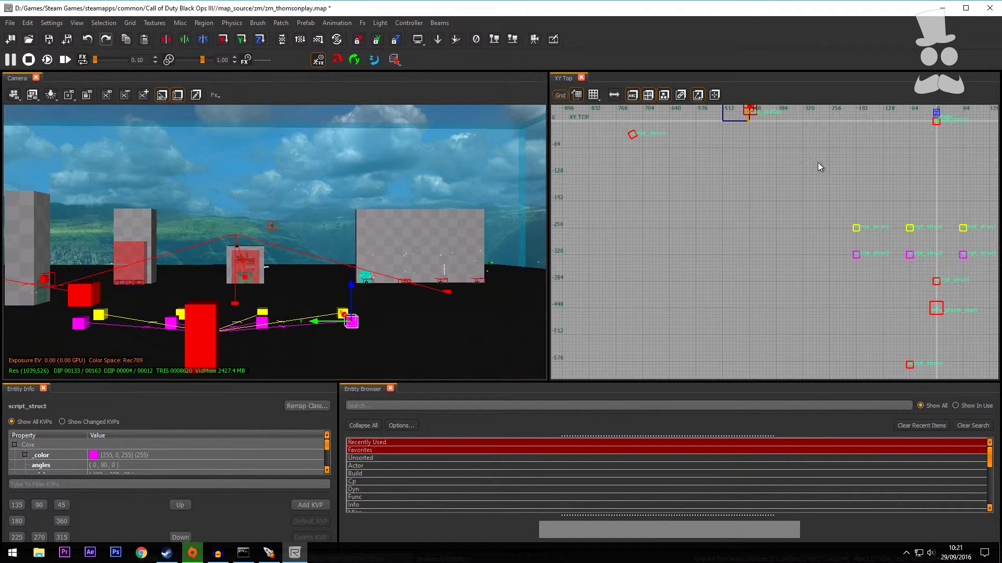
right_click_drag(925, 188, 811, 154)
right_click_drag(925, 187, 899, 278)
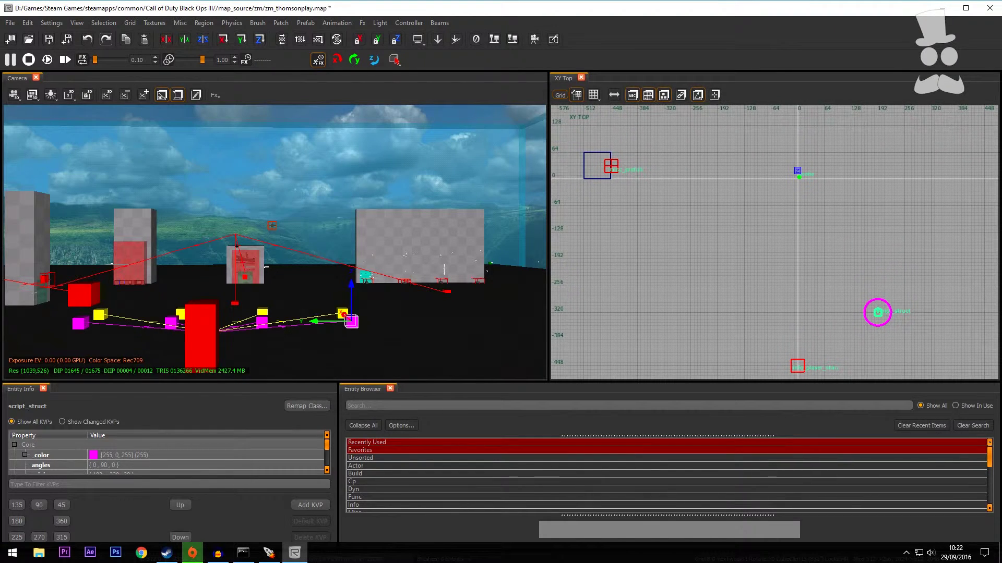
right_click_drag(994, 314, 955, 188)
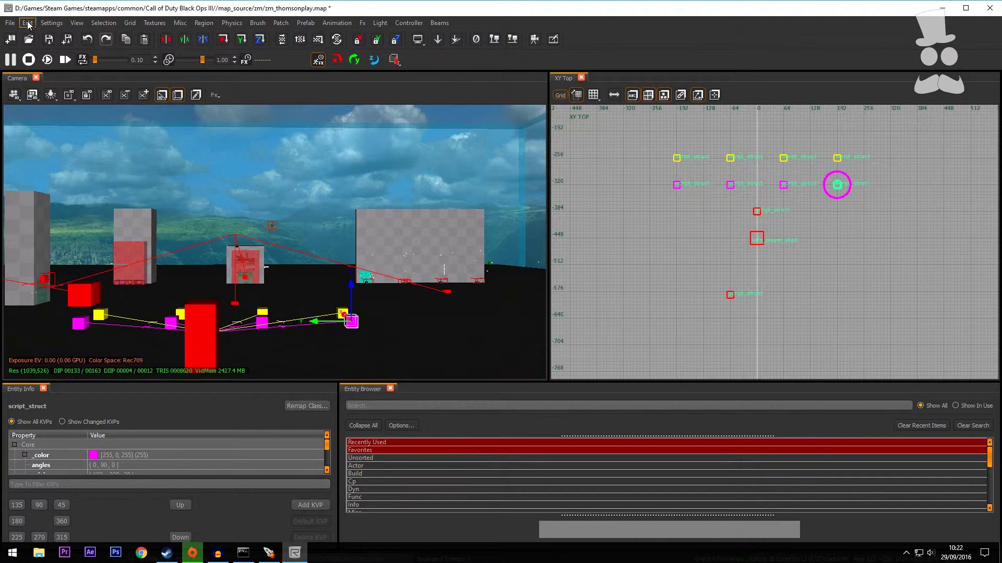
Step: Save the zm_thomsonplay map
left_click(10, 22)
left_click(29, 59)
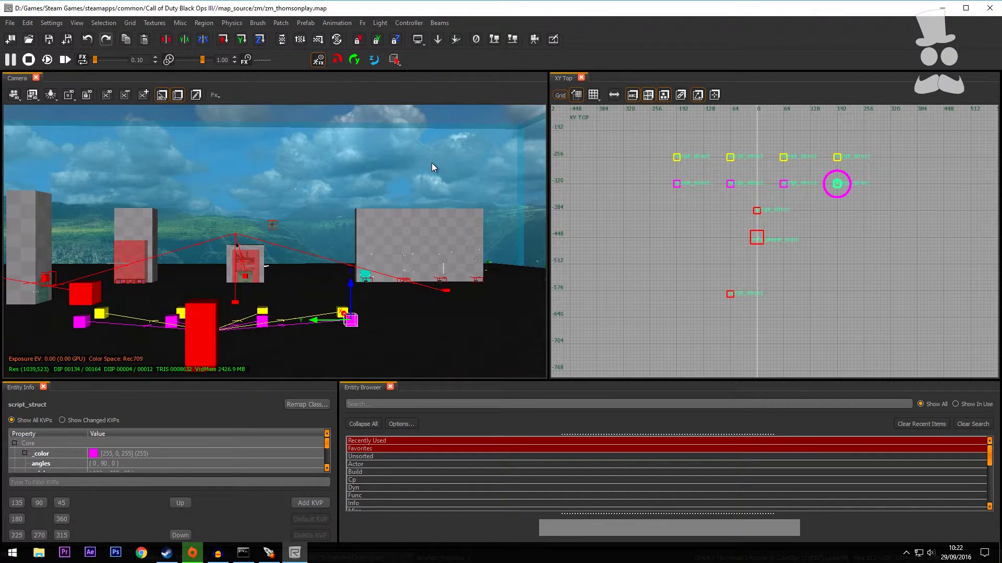
Step: Minimise Radiant and enable Compile, Light and Link for the zm_thomsonplay build in the Mod Tools Launcher
left_click(946, 8)
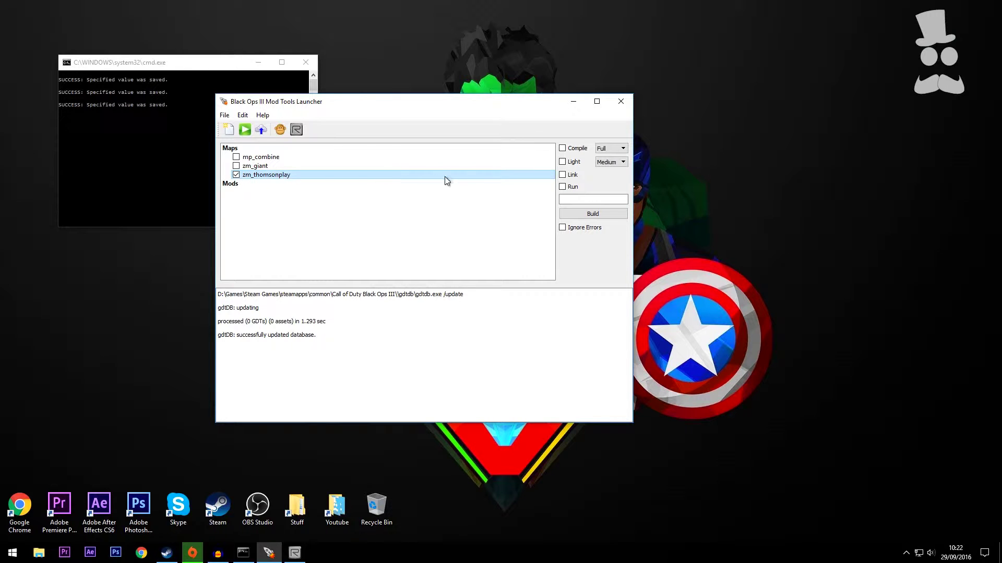
left_click(562, 150)
left_click(563, 162)
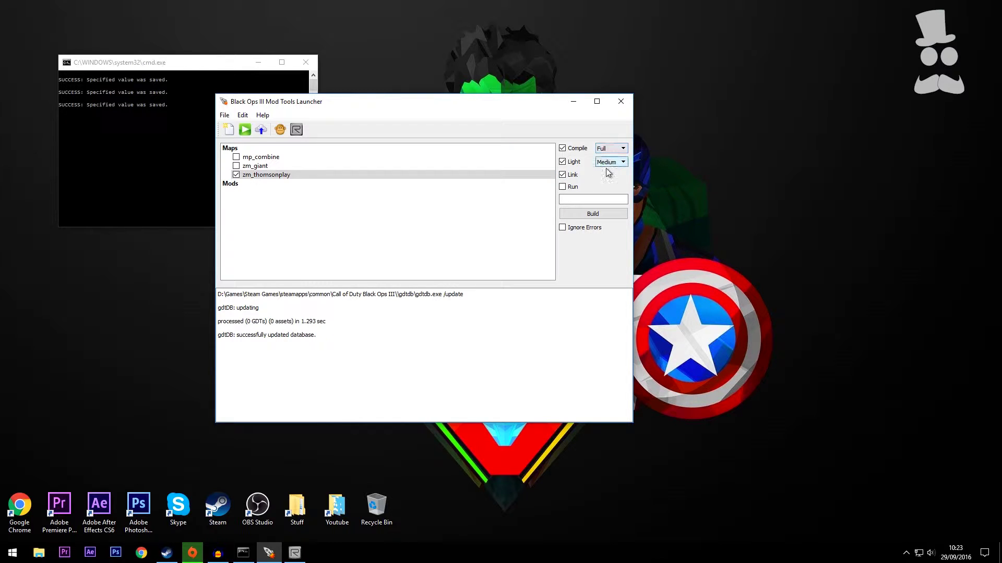
Step: Build the zm_thomsonplay map with Full compile, Medium lighting and linking, and switch to Radiant while the build runs
left_click(593, 214)
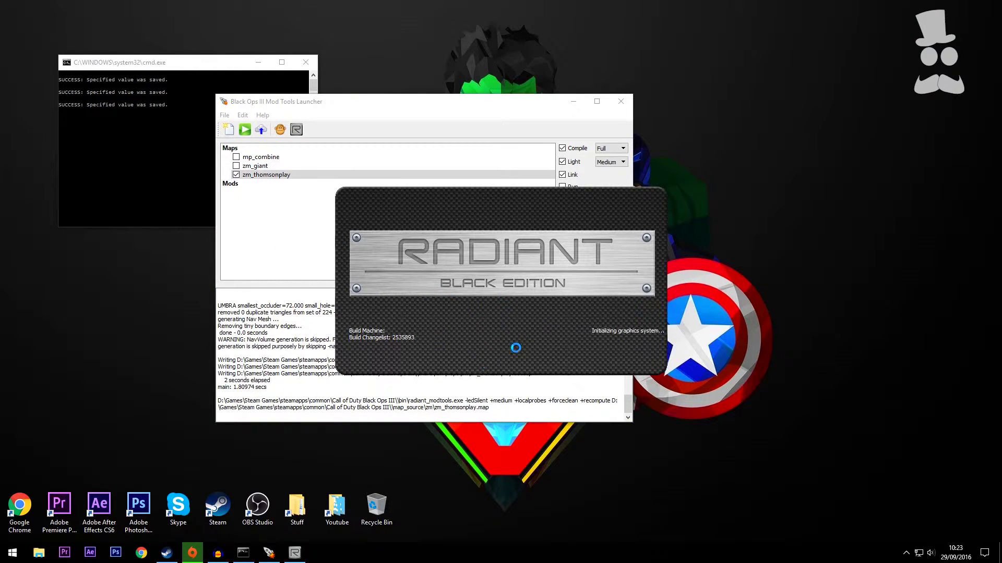
mouse_move(296, 559)
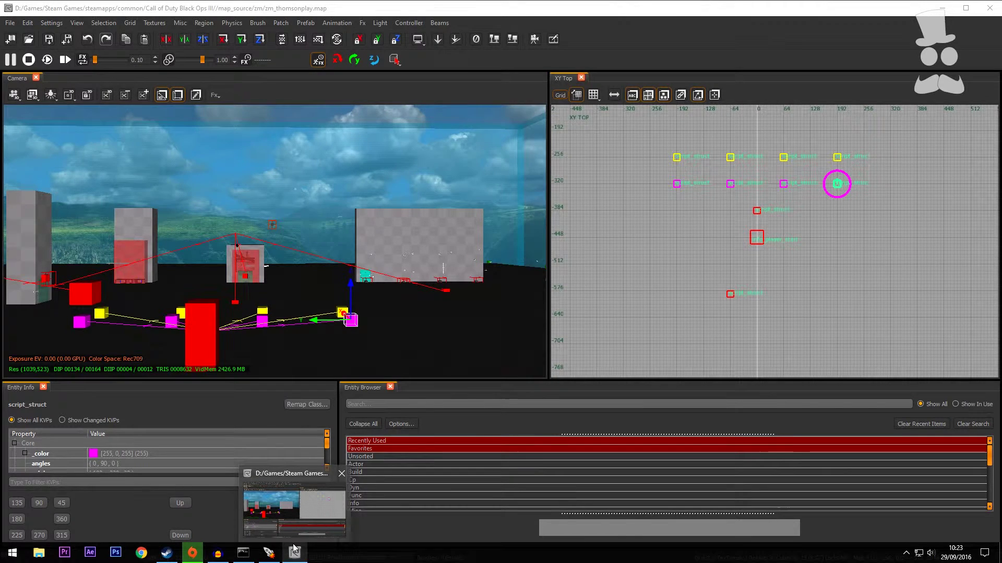
left_click(295, 551)
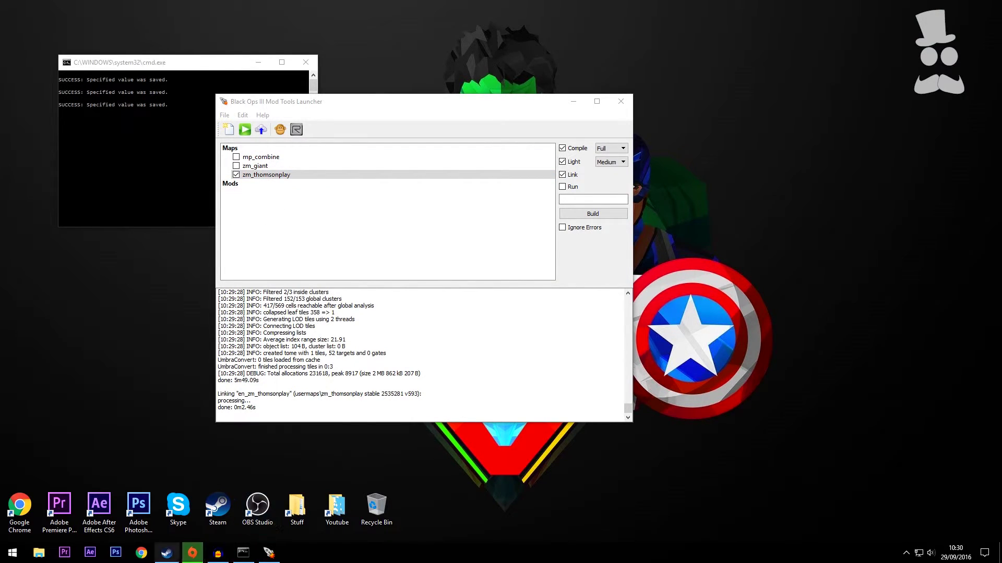
Step: Switch to Steam and launch Call of Duty: Black Ops III from the games library
left_click(167, 553)
mouse_move(111, 29)
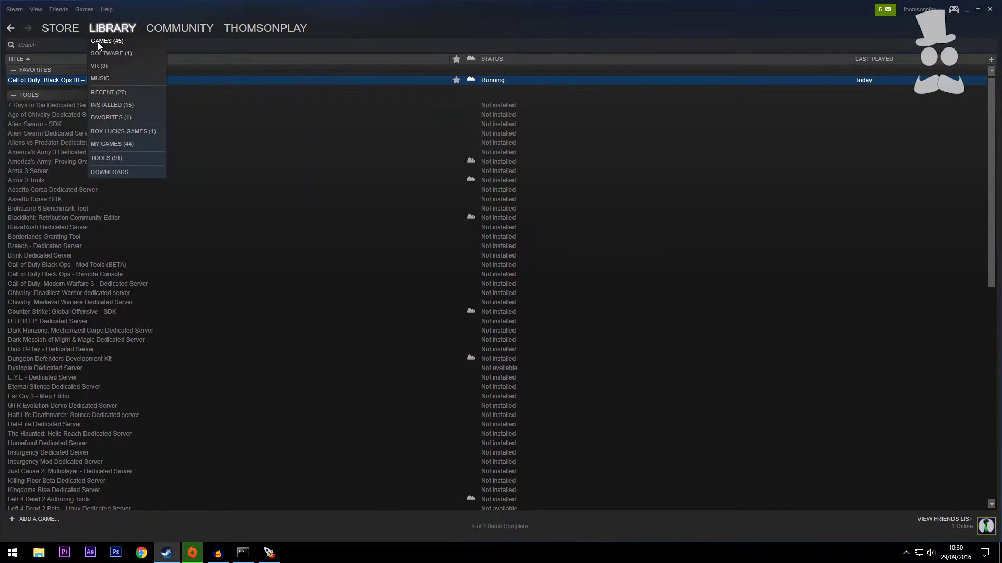
left_click(99, 42)
left_click(63, 190)
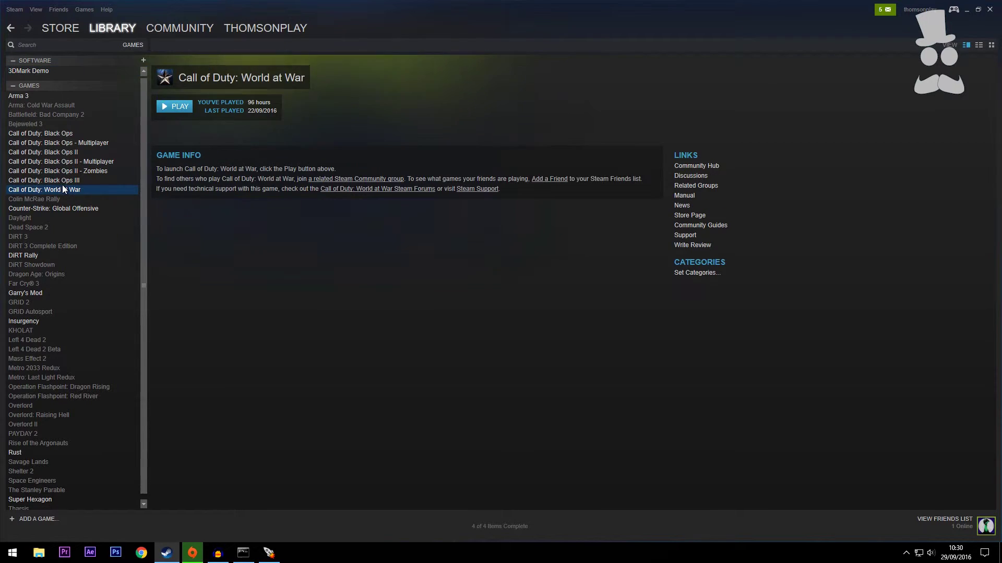
left_click(63, 180)
left_click(176, 107)
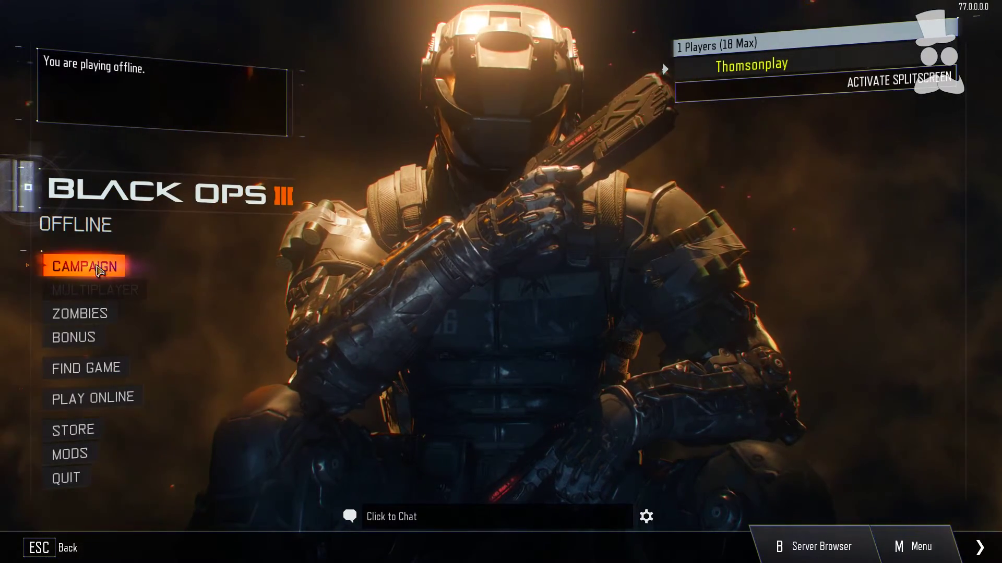
Step: Change the offline Zombies map to zm_thomsonplay and start the game
left_click(79, 312)
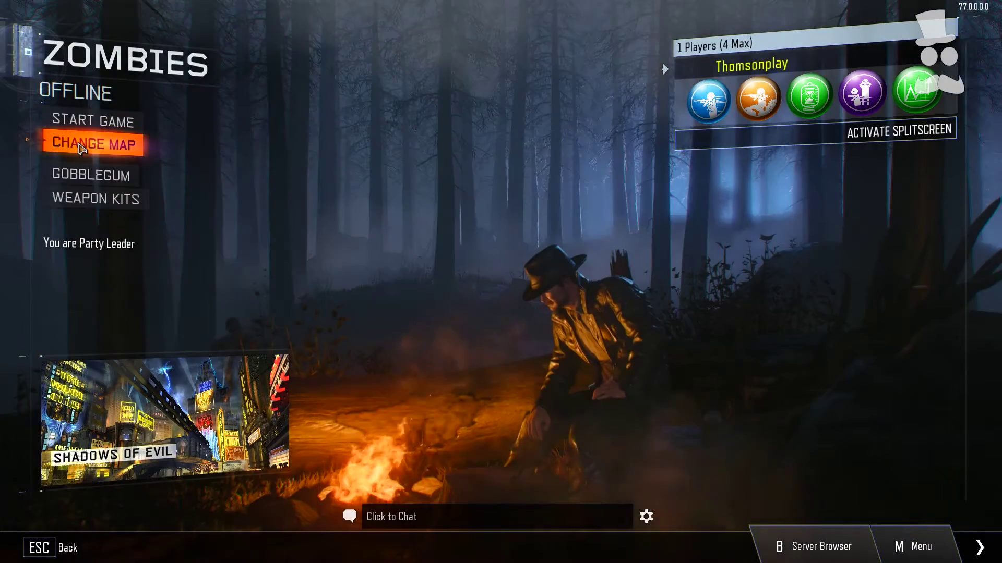
left_click(81, 155)
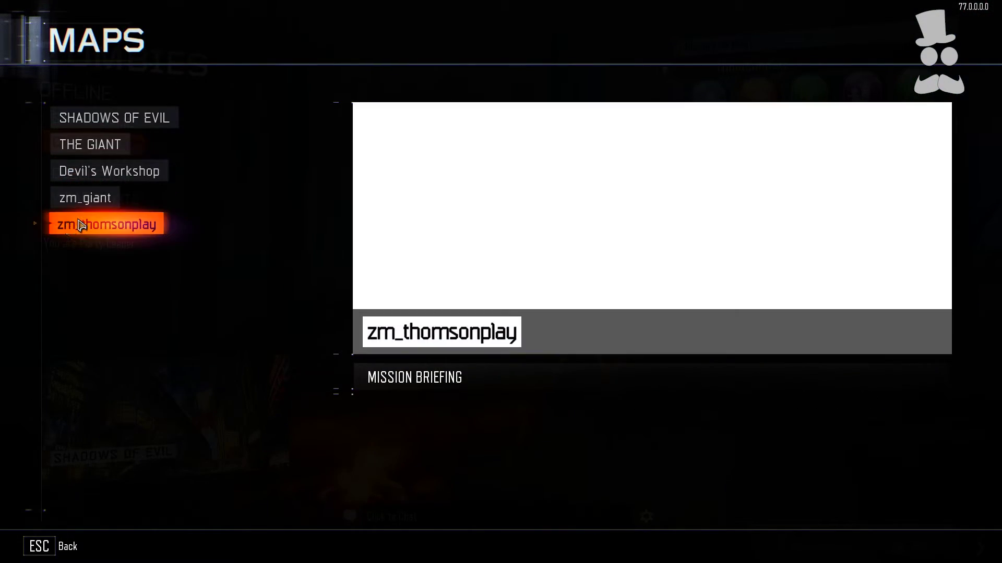
left_click(123, 227)
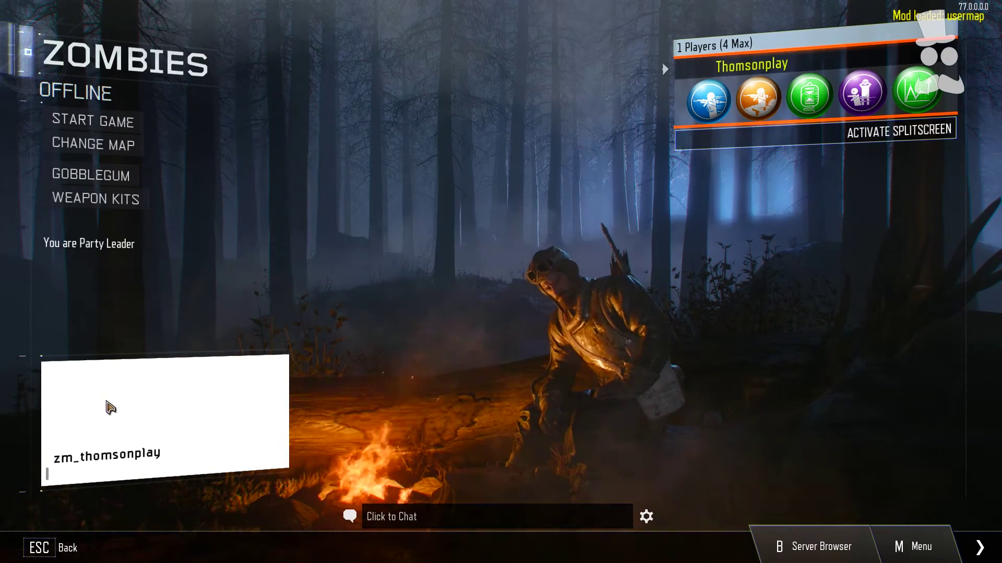
left_click(55, 127)
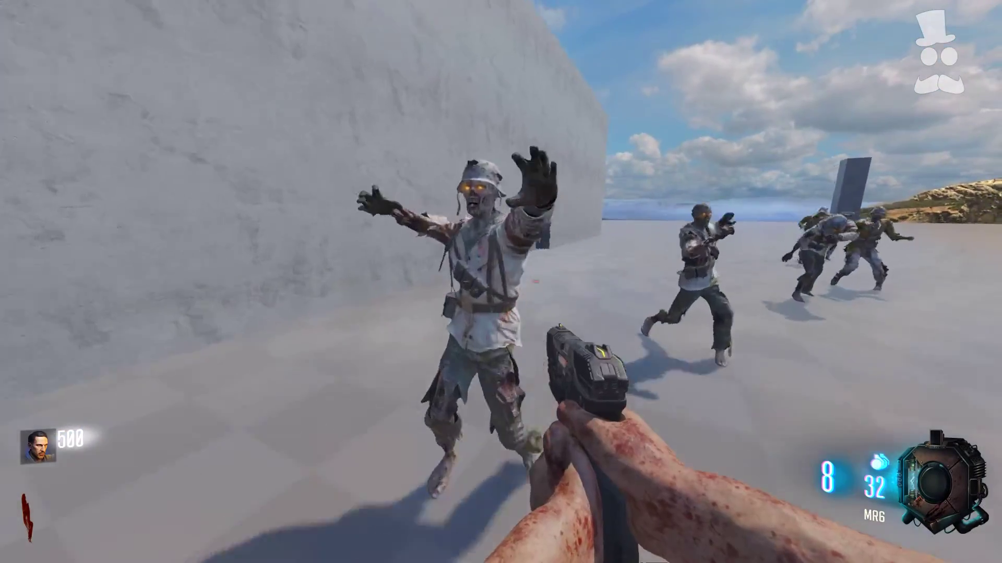
key("v")
key("v")
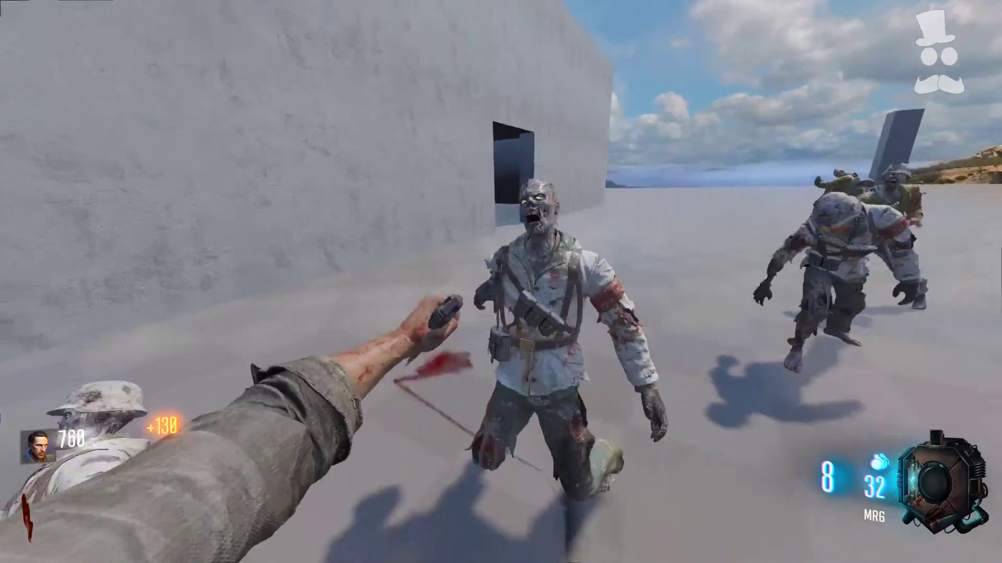
key("v")
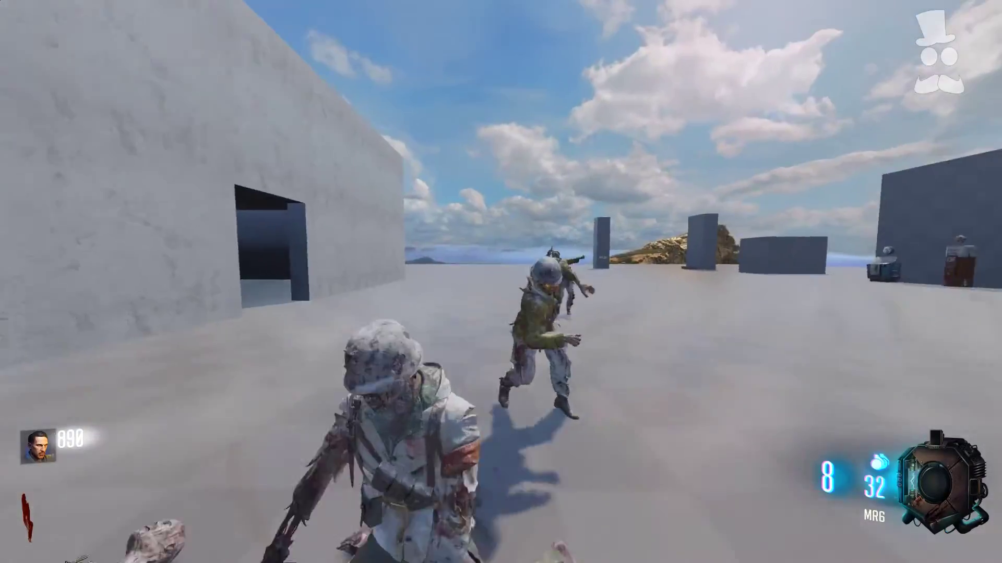
key("v")
key("v")
key("v")
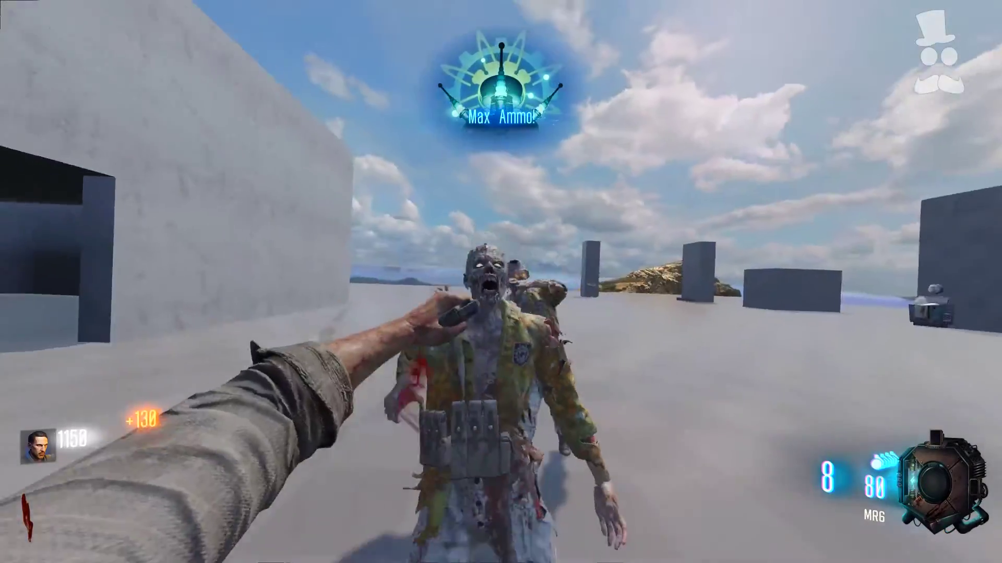
key("v")
key("v")
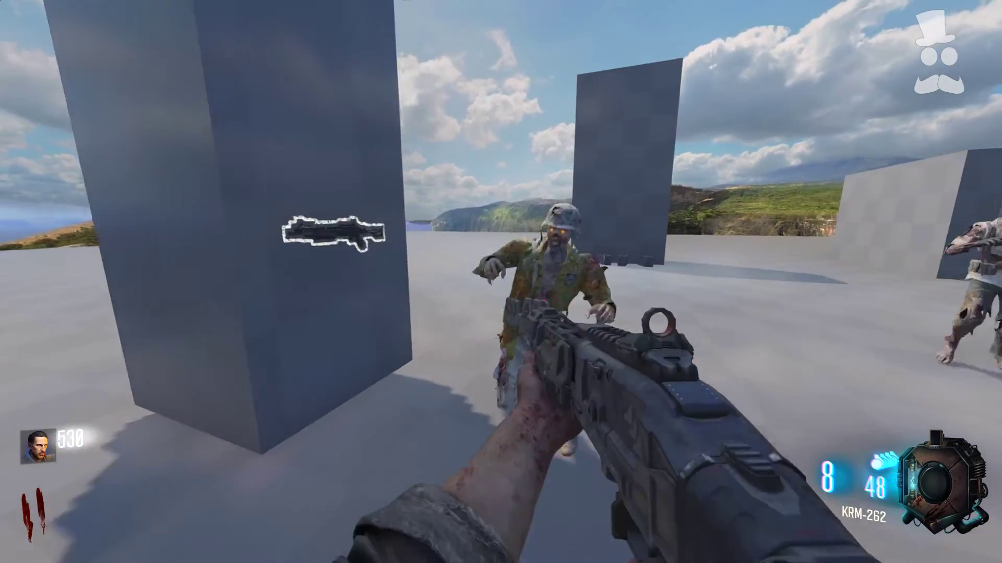
left_click(501, 282)
left_click(501, 282)
key("1")
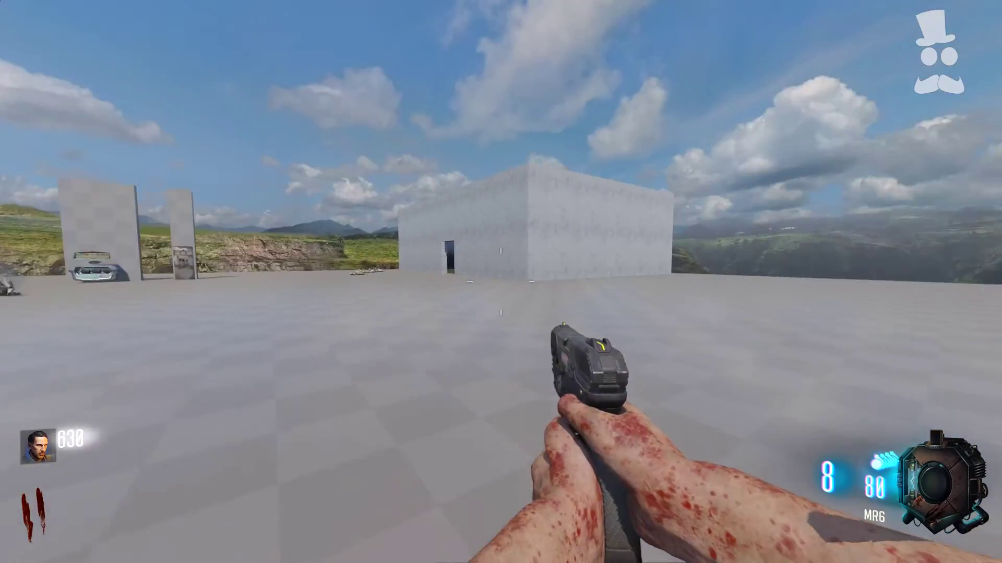
key("w")
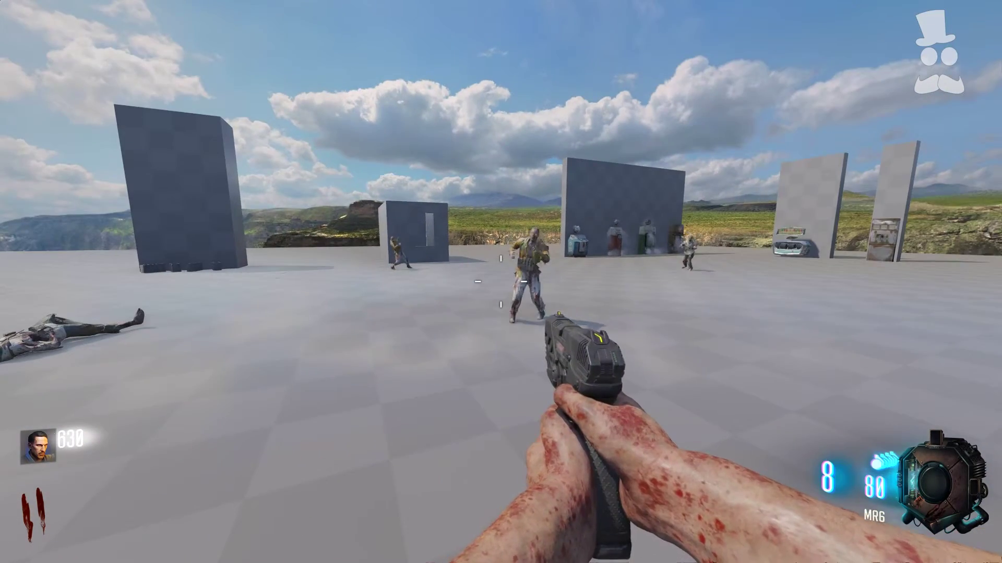
Step: Pause and end the running Zombies game on the custom map, confirming the exit
key("Escape")
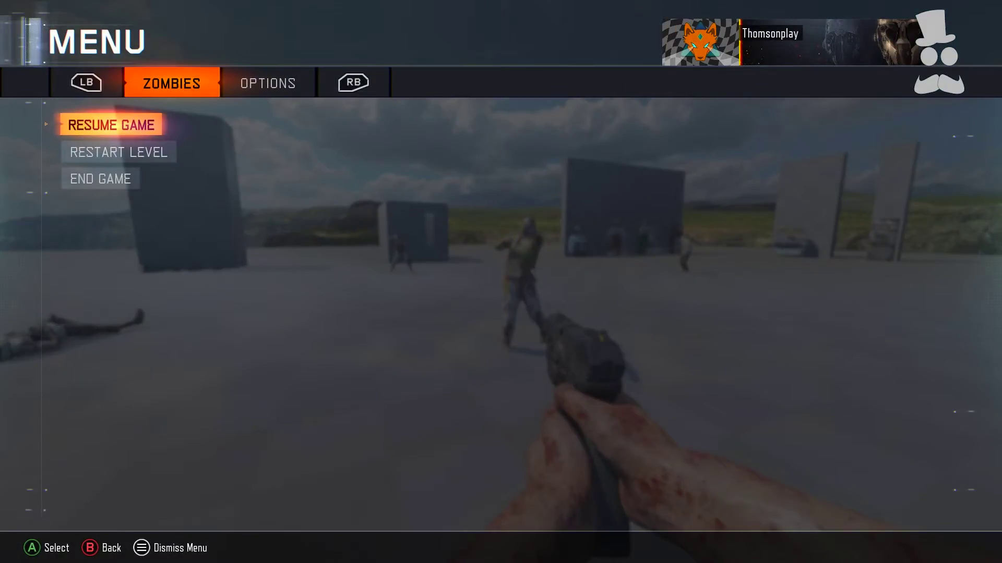
key("Down")
key("Return")
key("Up")
key("Return")
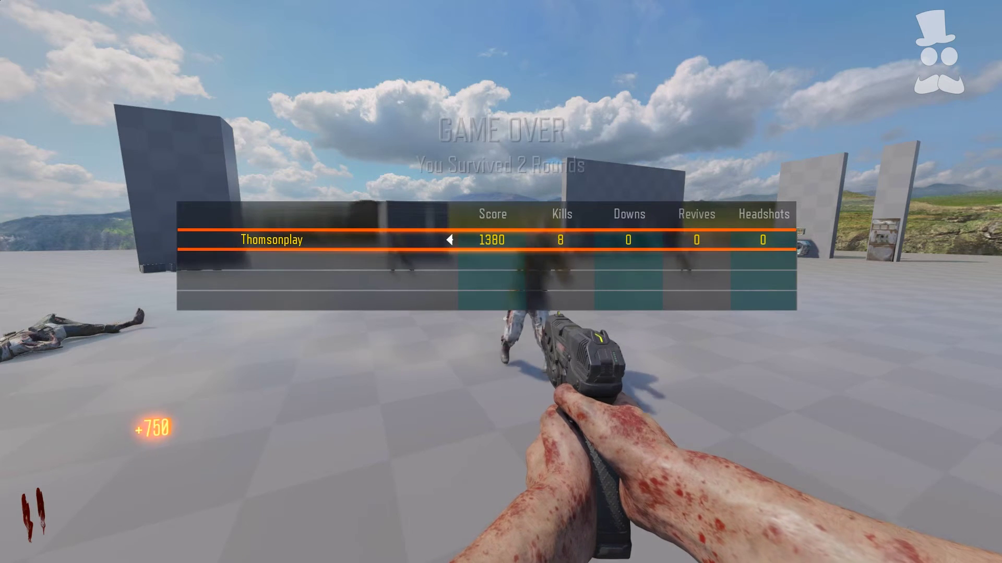